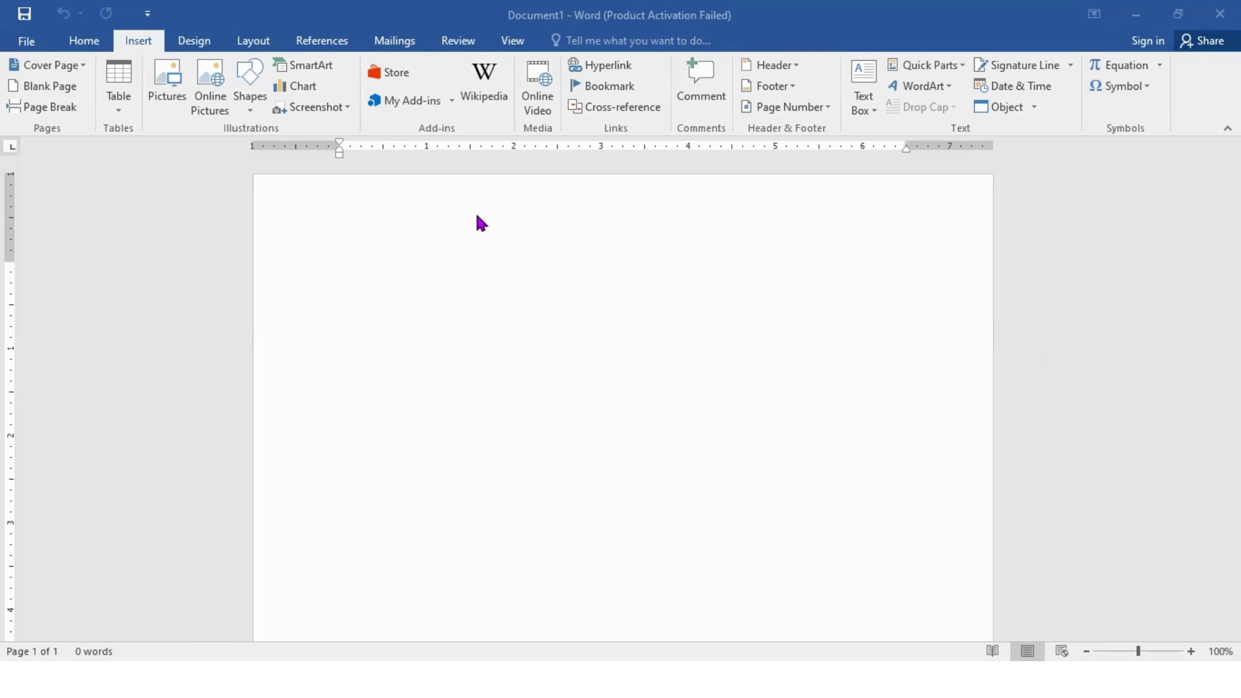
# Insert a Plain Number 1 page number at the top left of the Word page header.
pyautogui.click(147, 41)
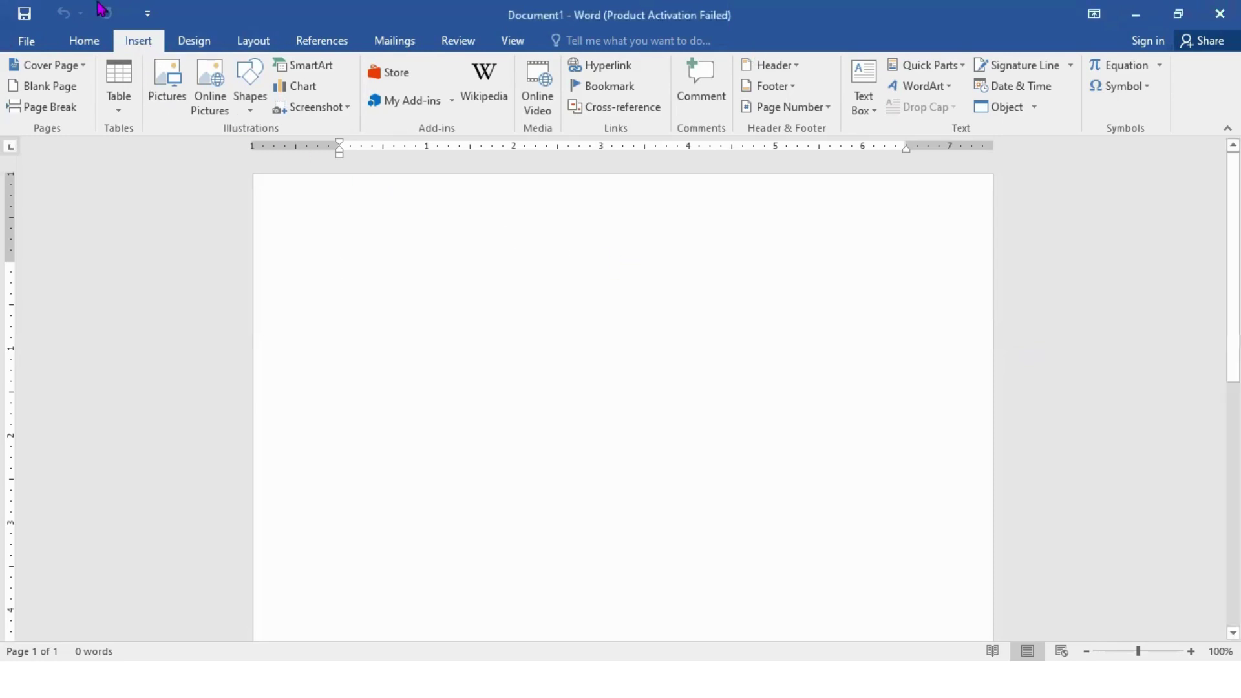
pyautogui.click(95, 45)
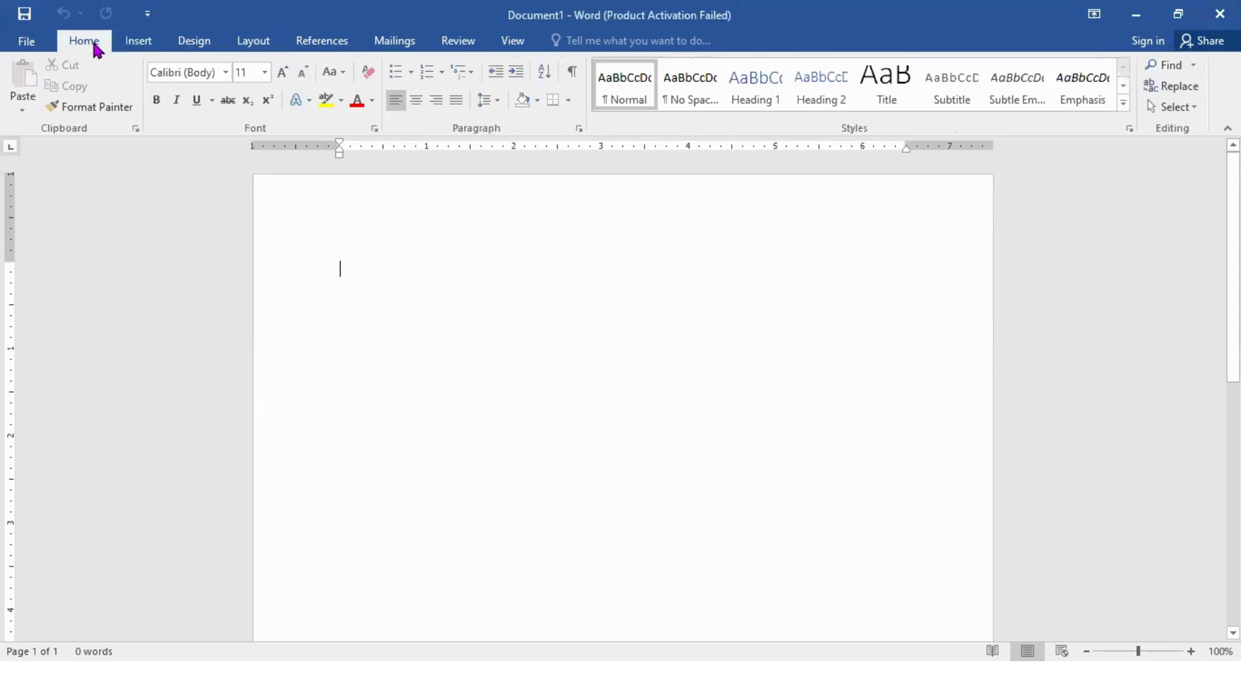
pyautogui.click(139, 44)
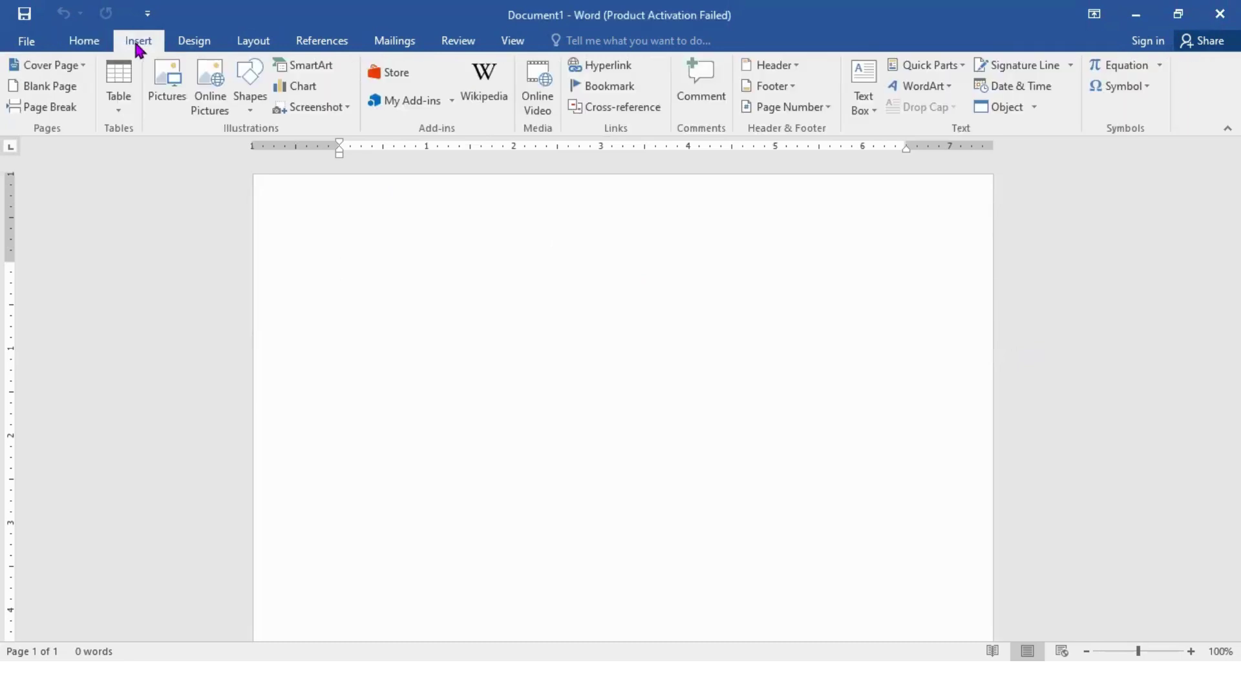
pyautogui.click(827, 108)
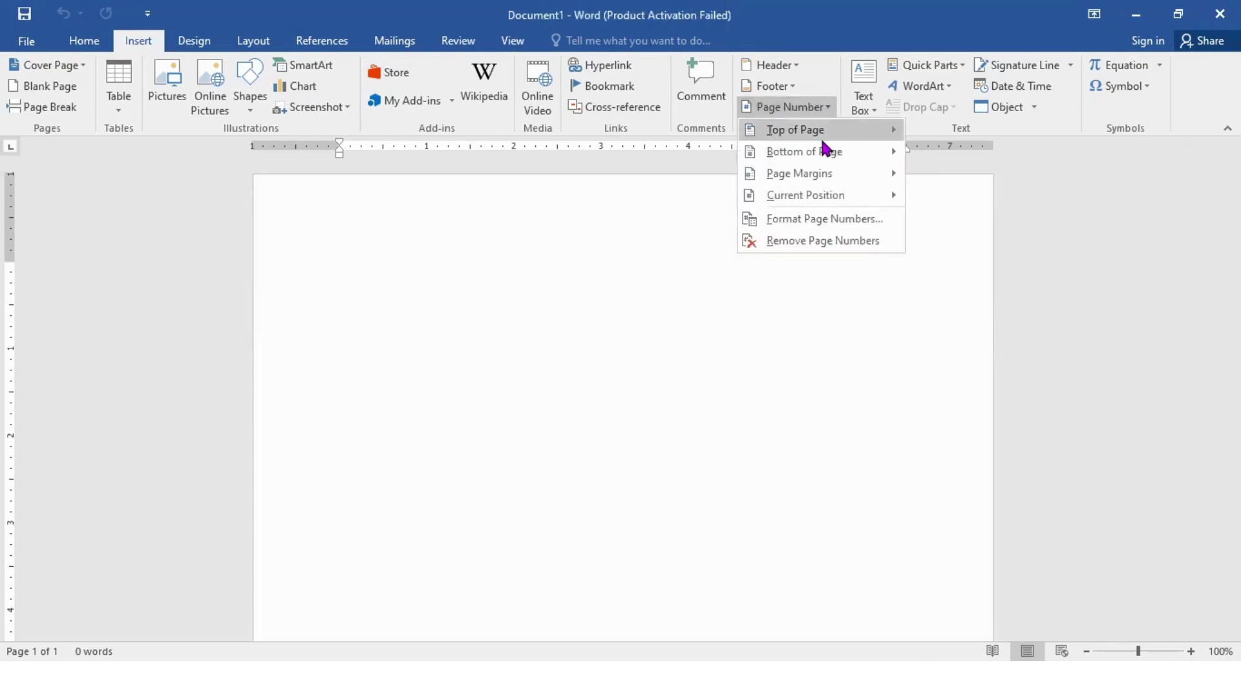
pyautogui.moveTo(824, 140)
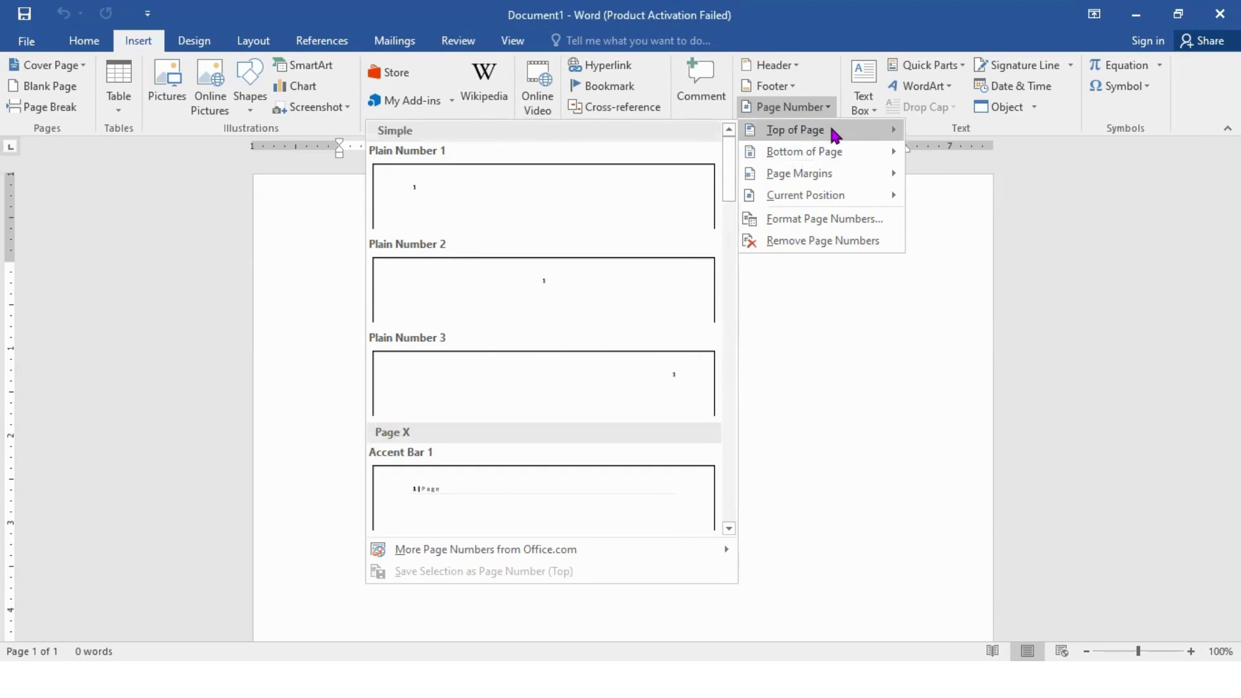
pyautogui.scroll(-5, 527, 323)
pyautogui.scroll(-9, 527, 333)
pyautogui.scroll(15, 526, 333)
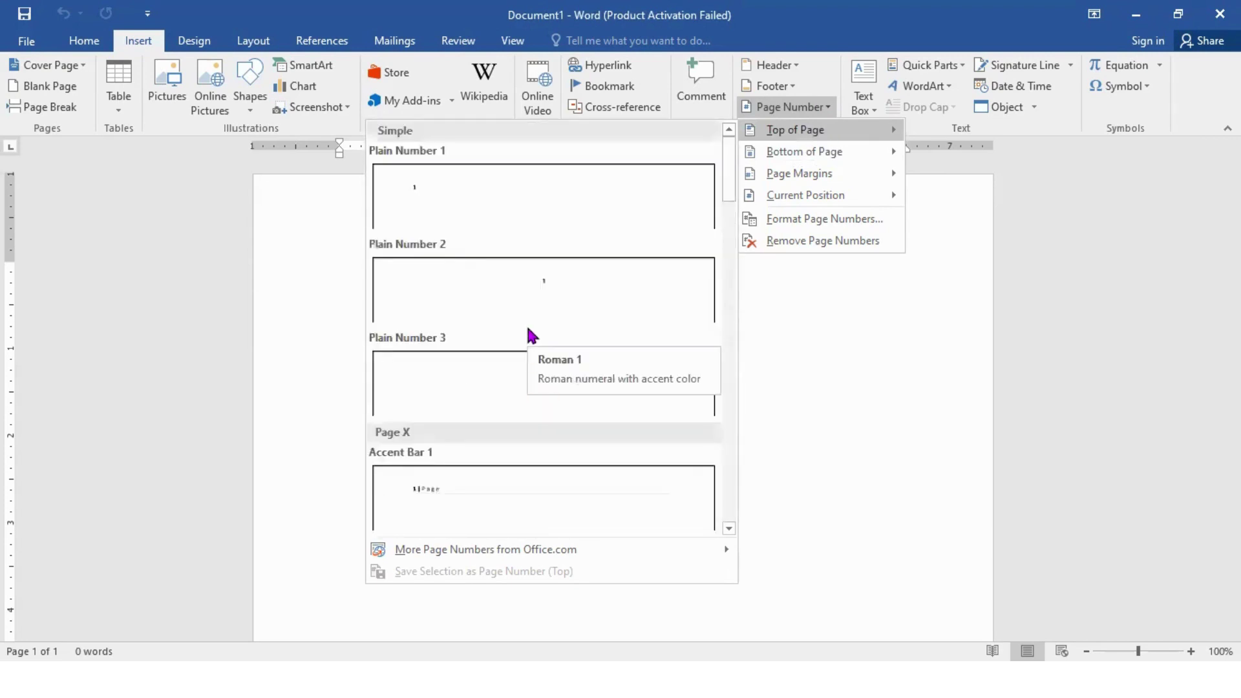
pyautogui.click(516, 200)
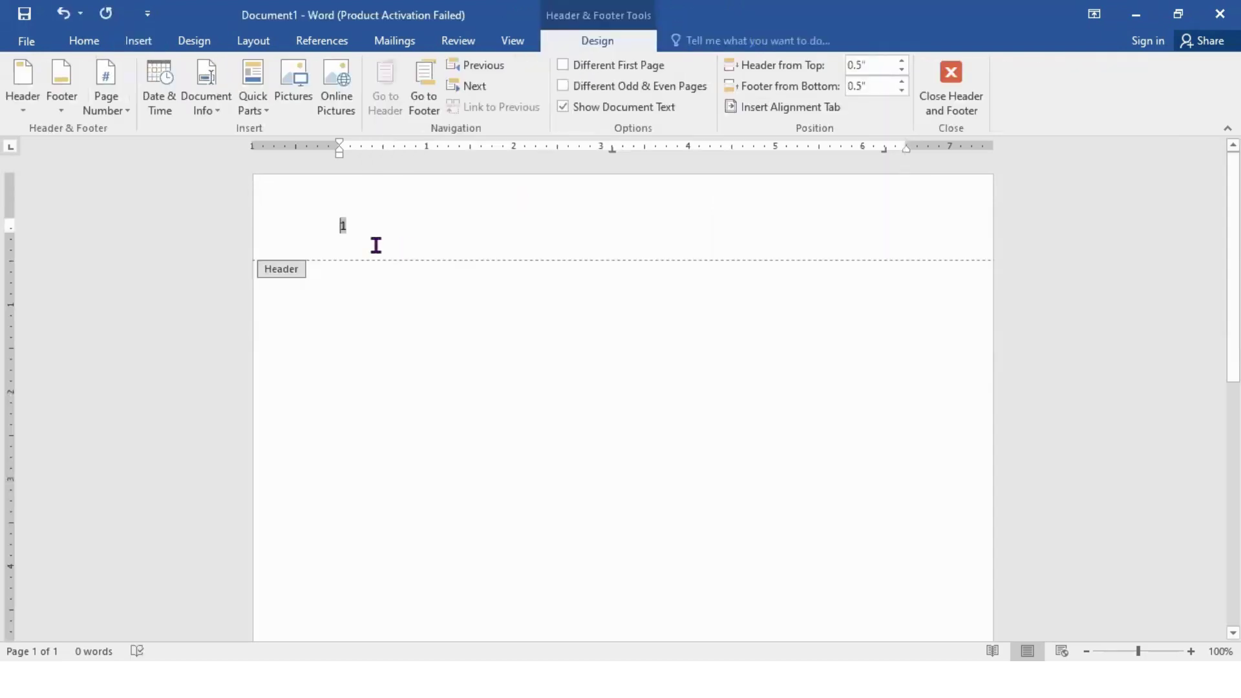
# Close the header and add a Ctrl+Enter page break so page 2 is numbered 2.
pyautogui.click(407, 241)
pyautogui.scroll(-10, 397, 303)
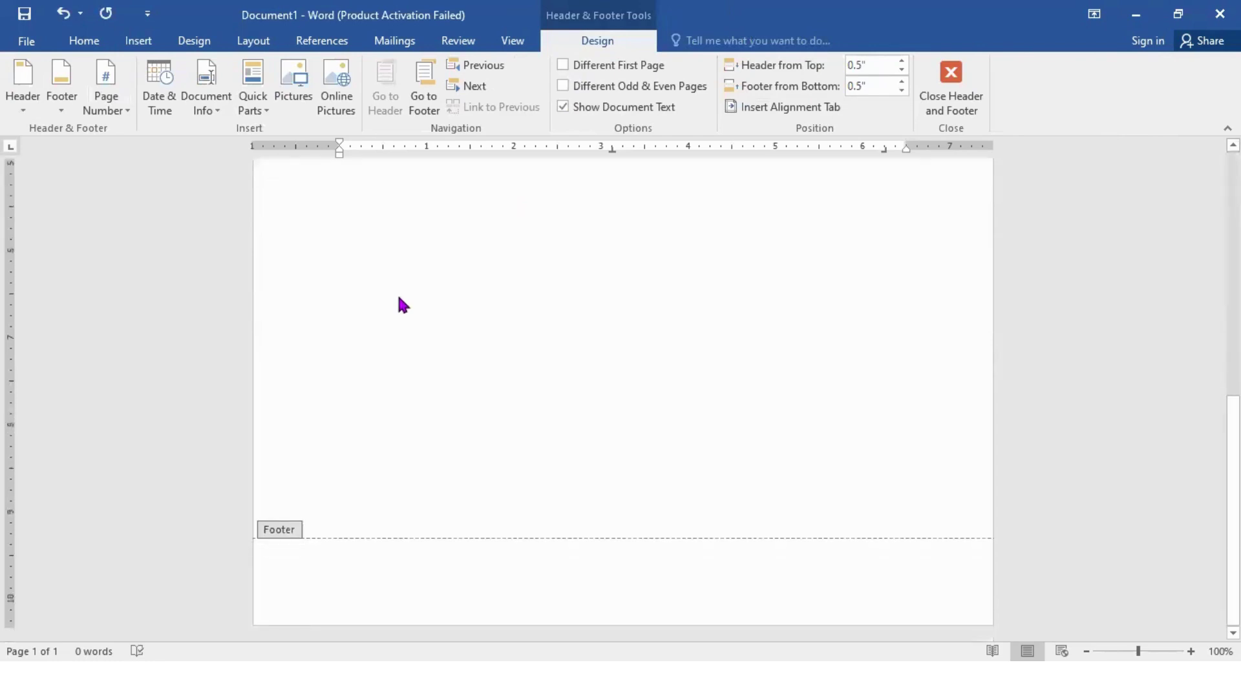
pyautogui.scroll(3, 398, 304)
pyautogui.scroll(-3, 357, 391)
pyautogui.scroll(10, 374, 329)
pyautogui.doubleClick(347, 312)
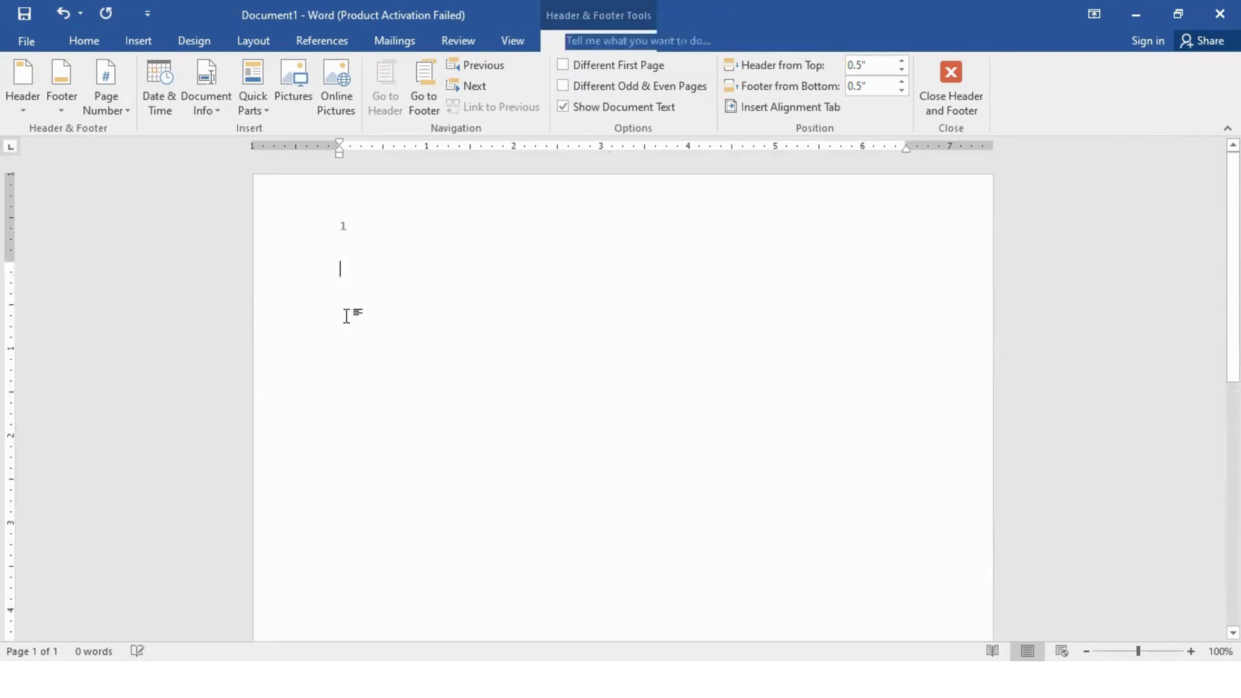
pyautogui.hotkey('ctrl', 'Return')
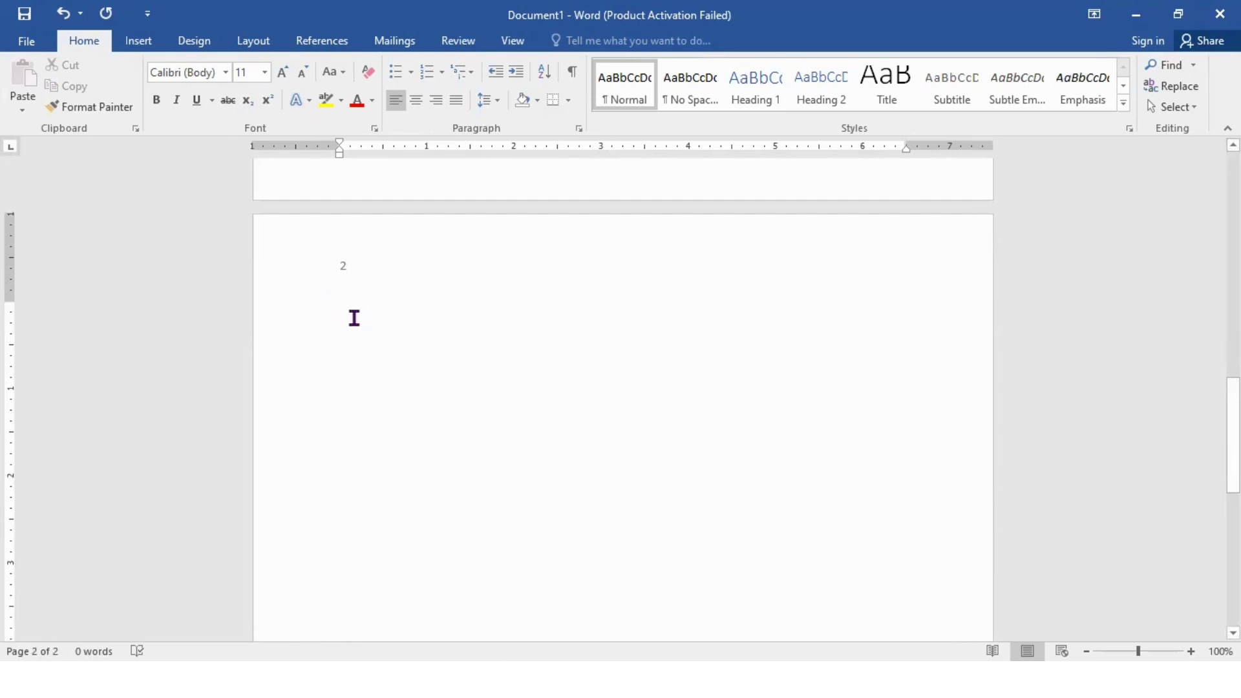
# Return to the top of page 1 and bring up the Page Number options again.
pyautogui.scroll(10, 501, 442)
pyautogui.scroll(5, 501, 442)
pyautogui.click(379, 239)
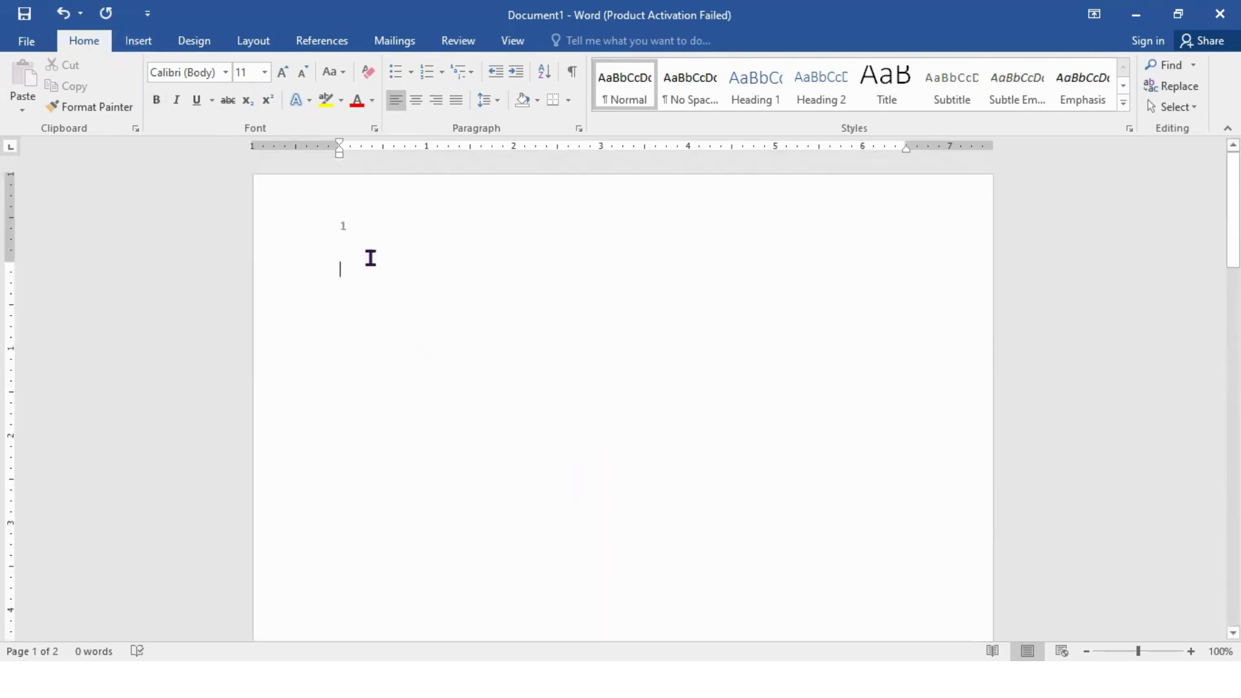
pyautogui.click(137, 41)
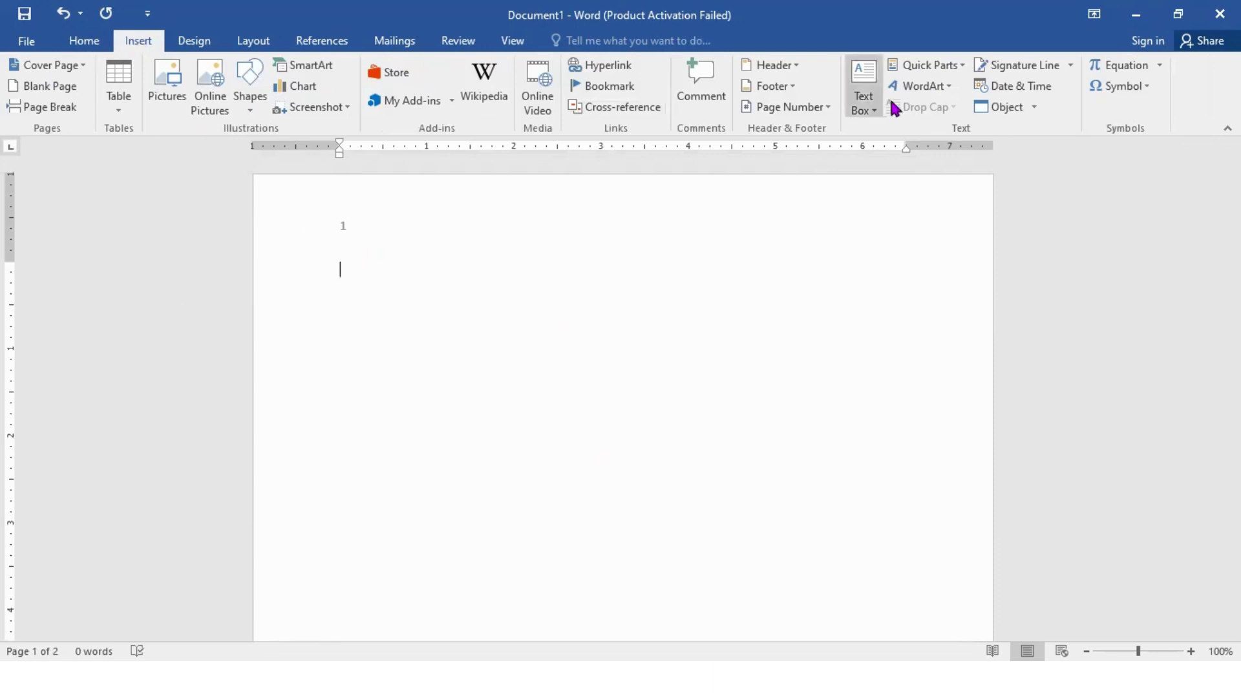
pyautogui.click(828, 116)
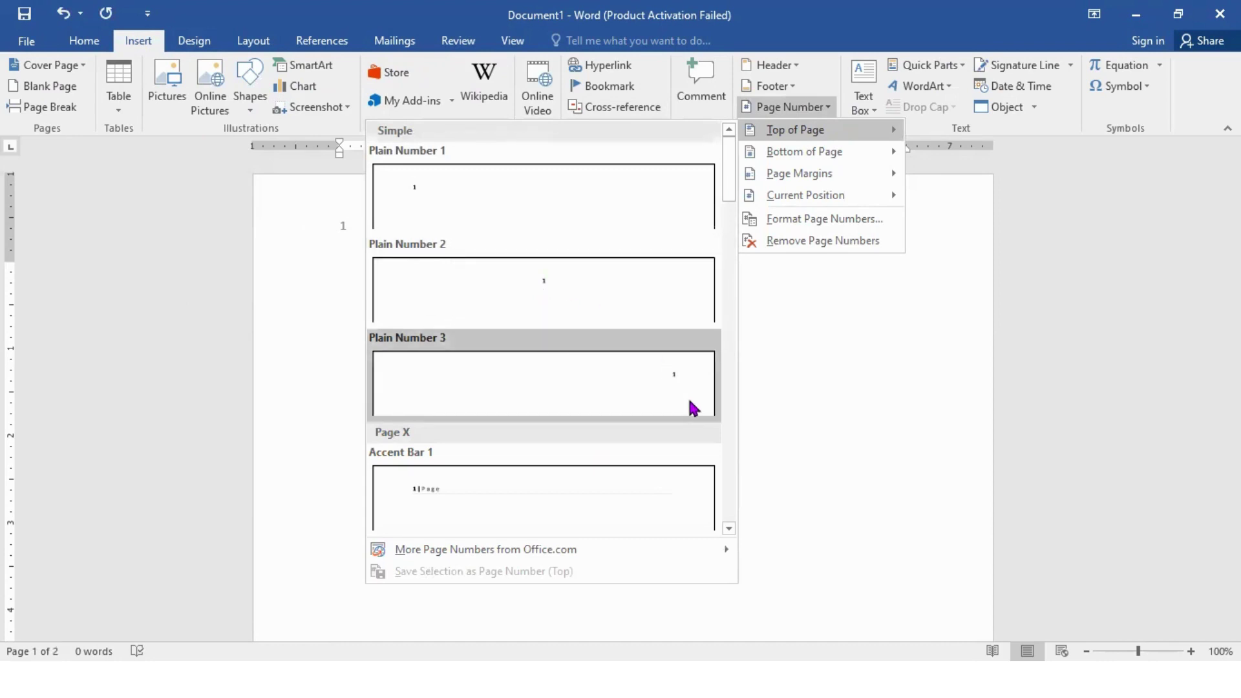
pyautogui.scroll(-8, 404, 394)
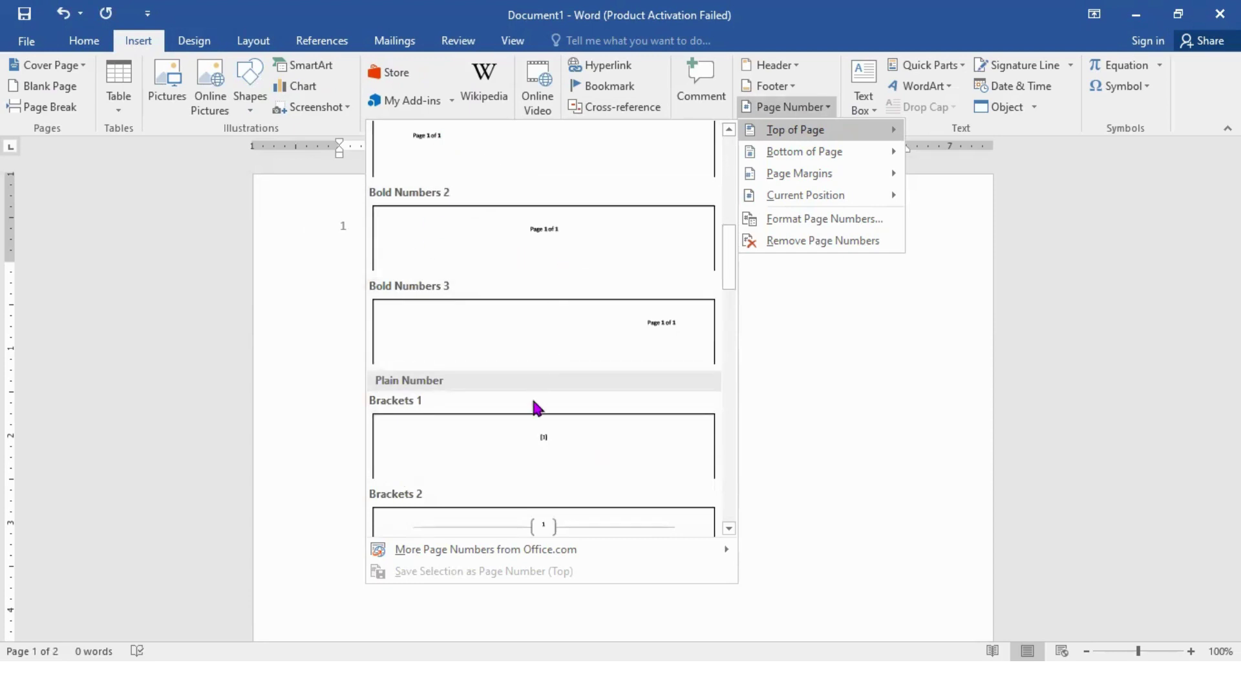
pyautogui.scroll(-5, 533, 413)
pyautogui.scroll(-8, 535, 416)
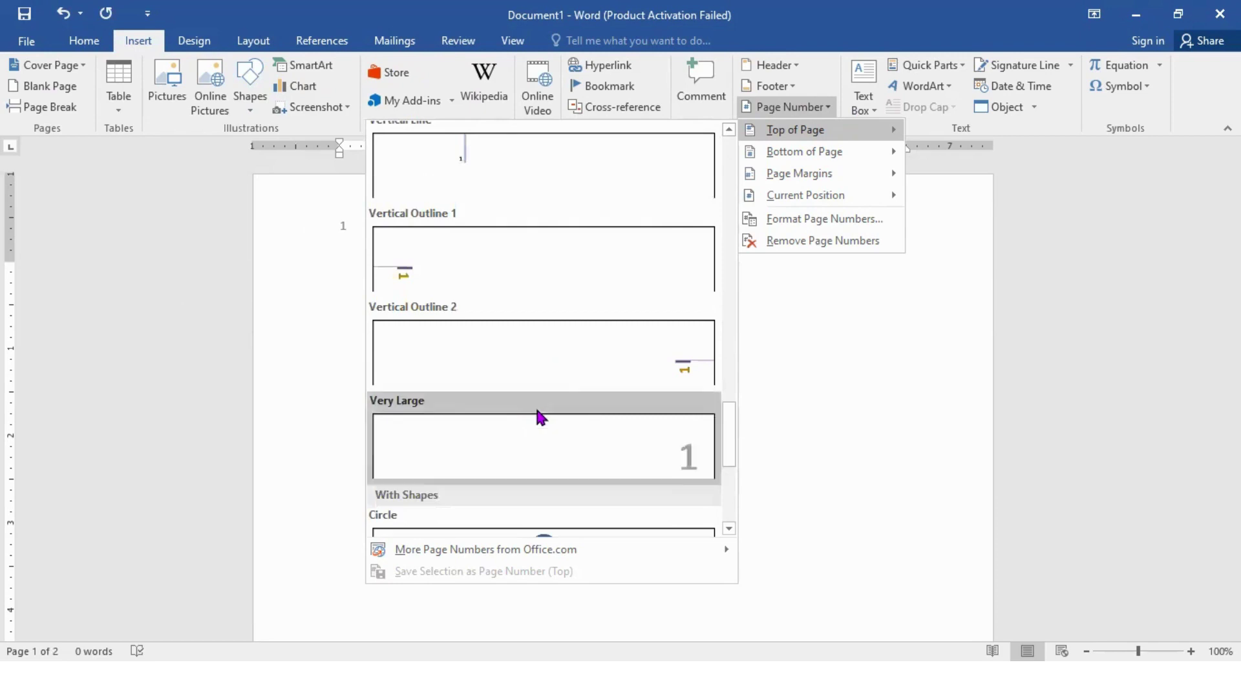
pyautogui.scroll(-5, 535, 411)
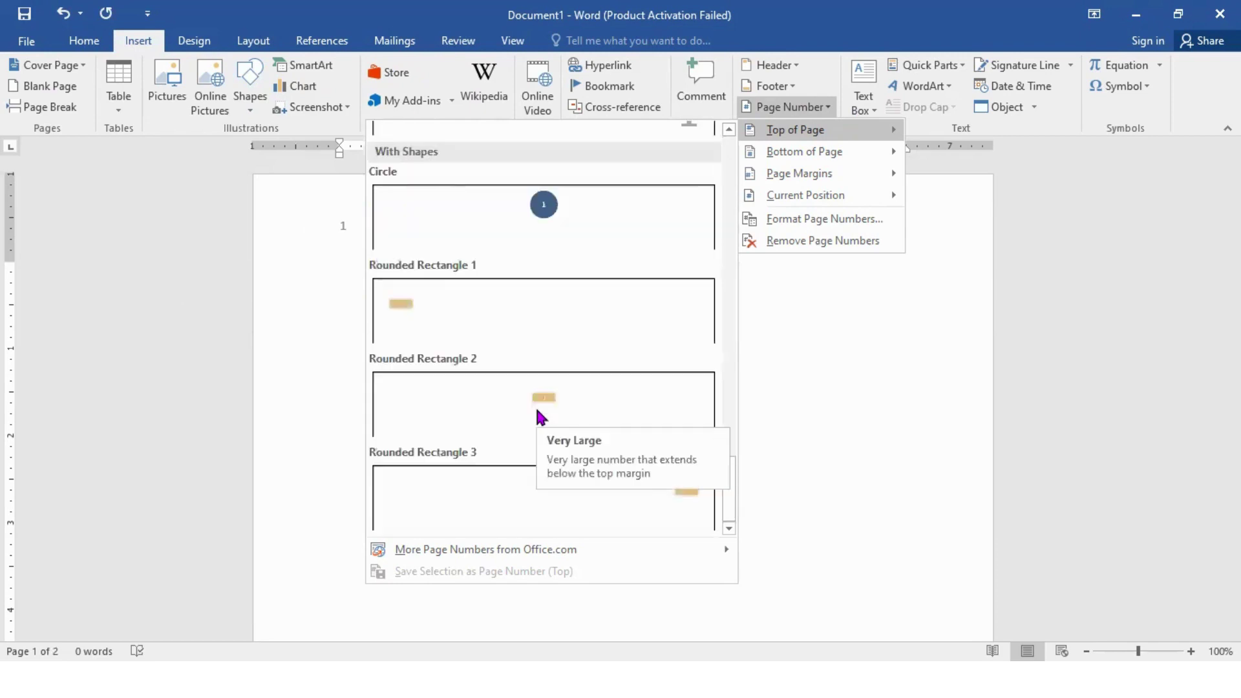
pyautogui.click(769, 345)
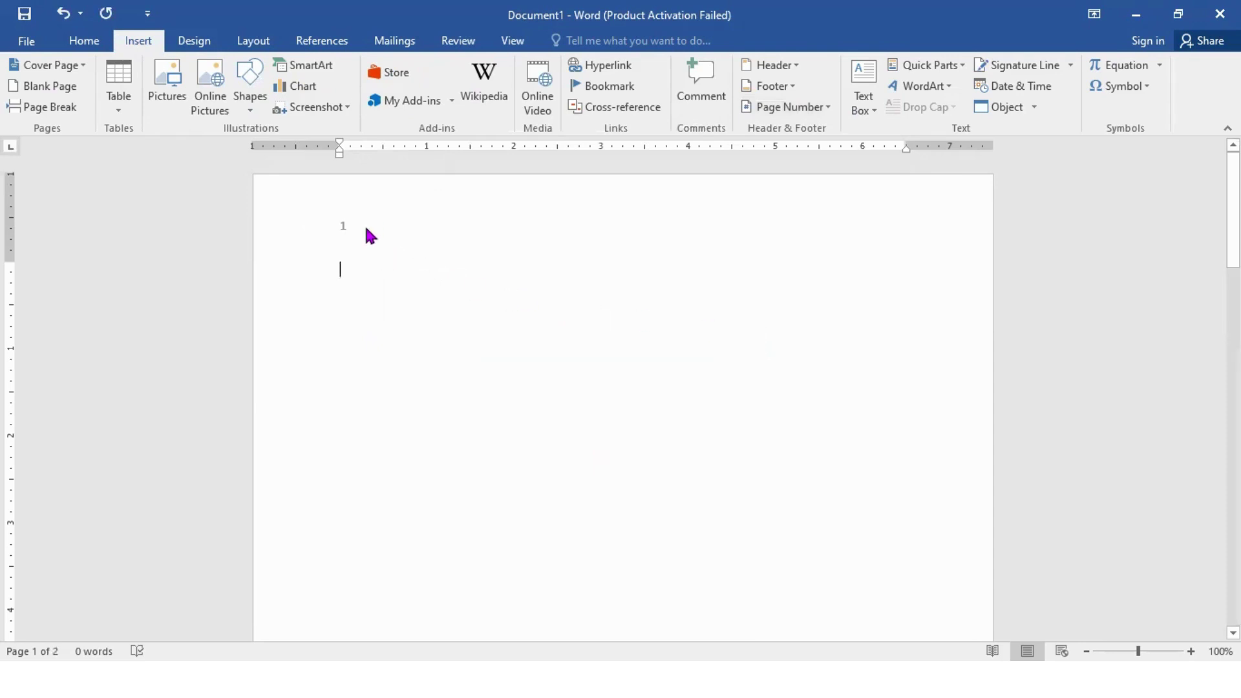
pyautogui.doubleClick(365, 227)
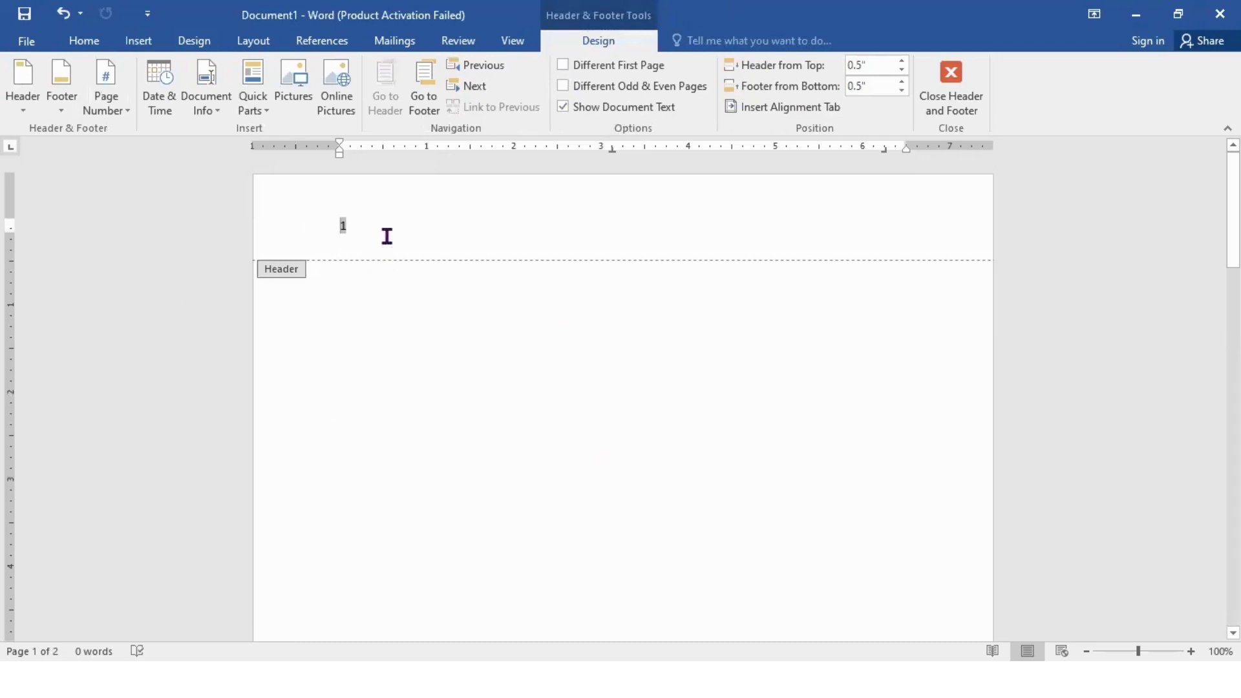
pyautogui.doubleClick(385, 293)
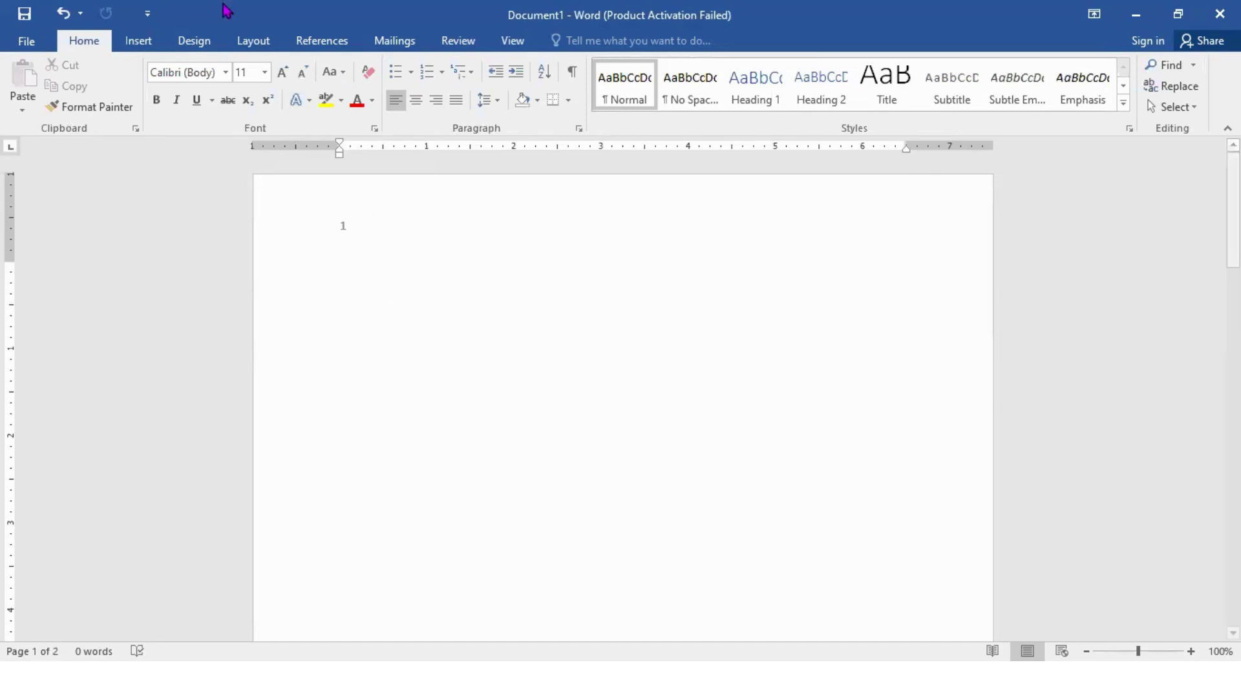
pyautogui.click(144, 41)
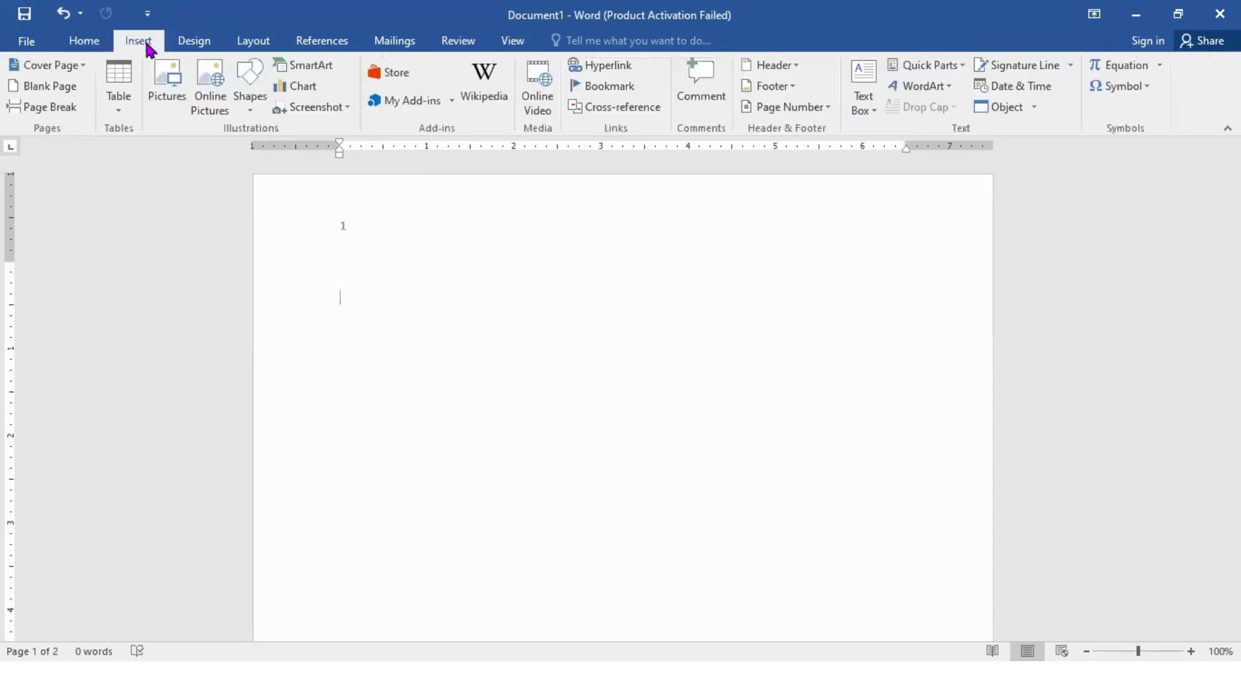
# Insert an Oval-style page number centred at the bottom of the page.
pyautogui.click(829, 110)
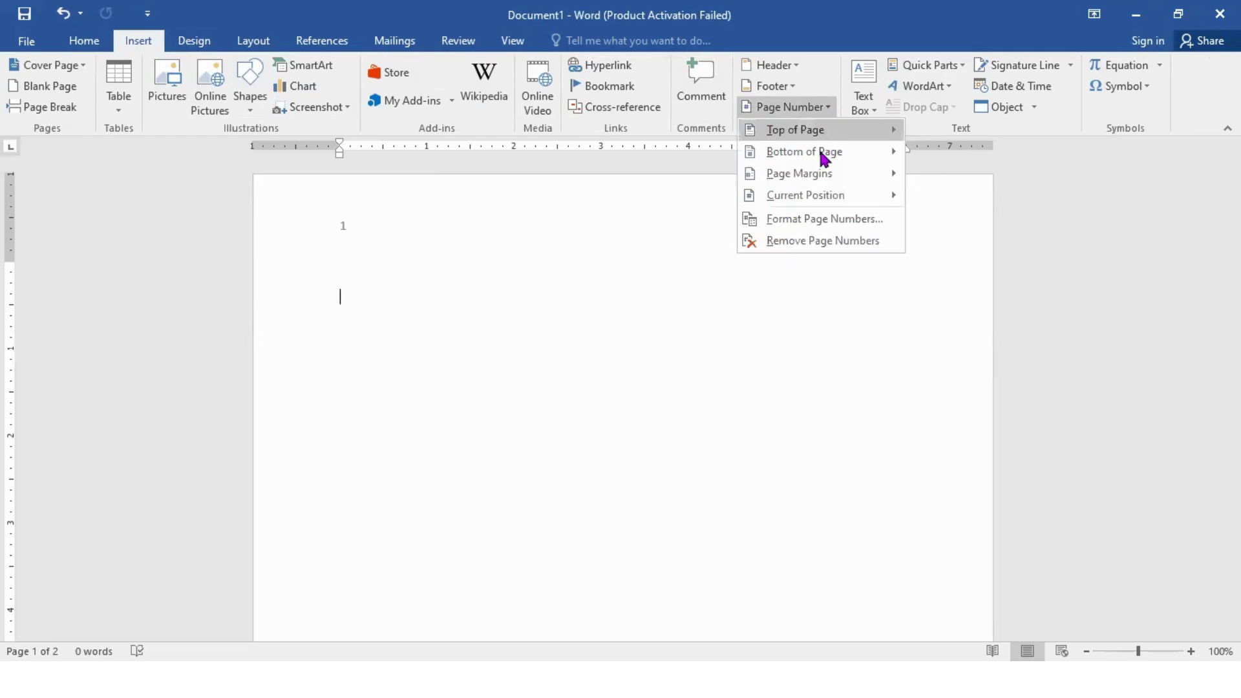
pyautogui.moveTo(824, 158)
pyautogui.scroll(-3, 571, 357)
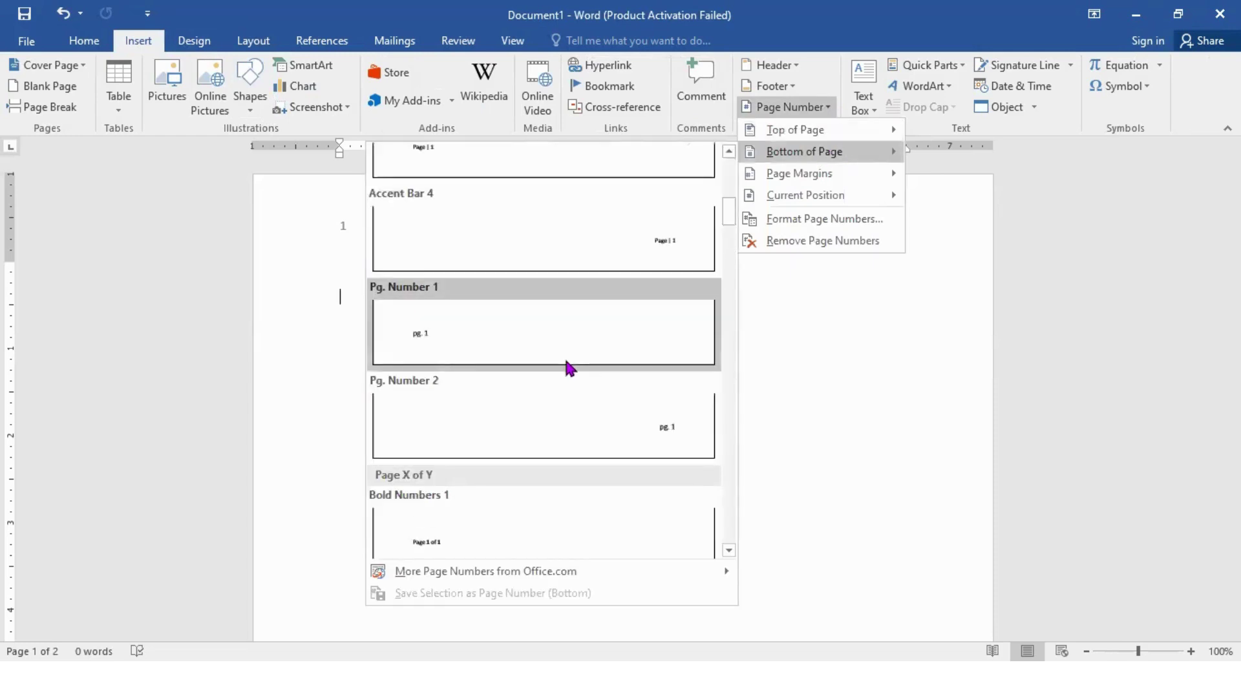
pyautogui.scroll(-5, 541, 417)
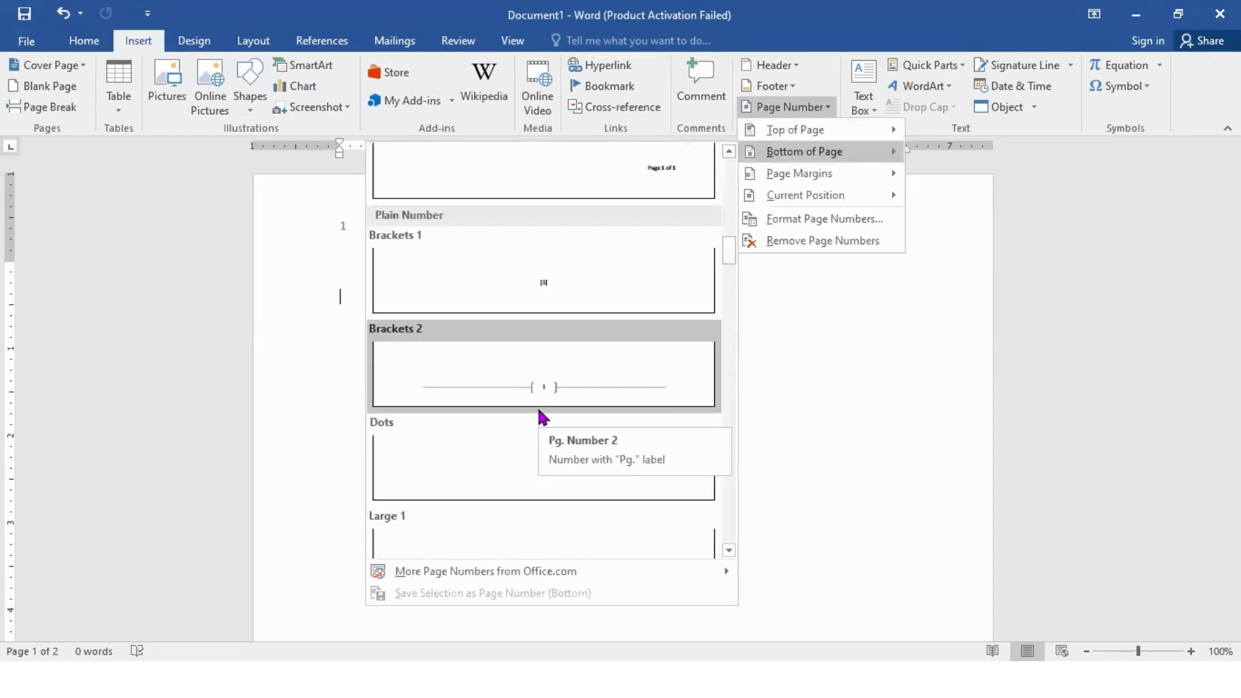
pyautogui.scroll(-5, 562, 378)
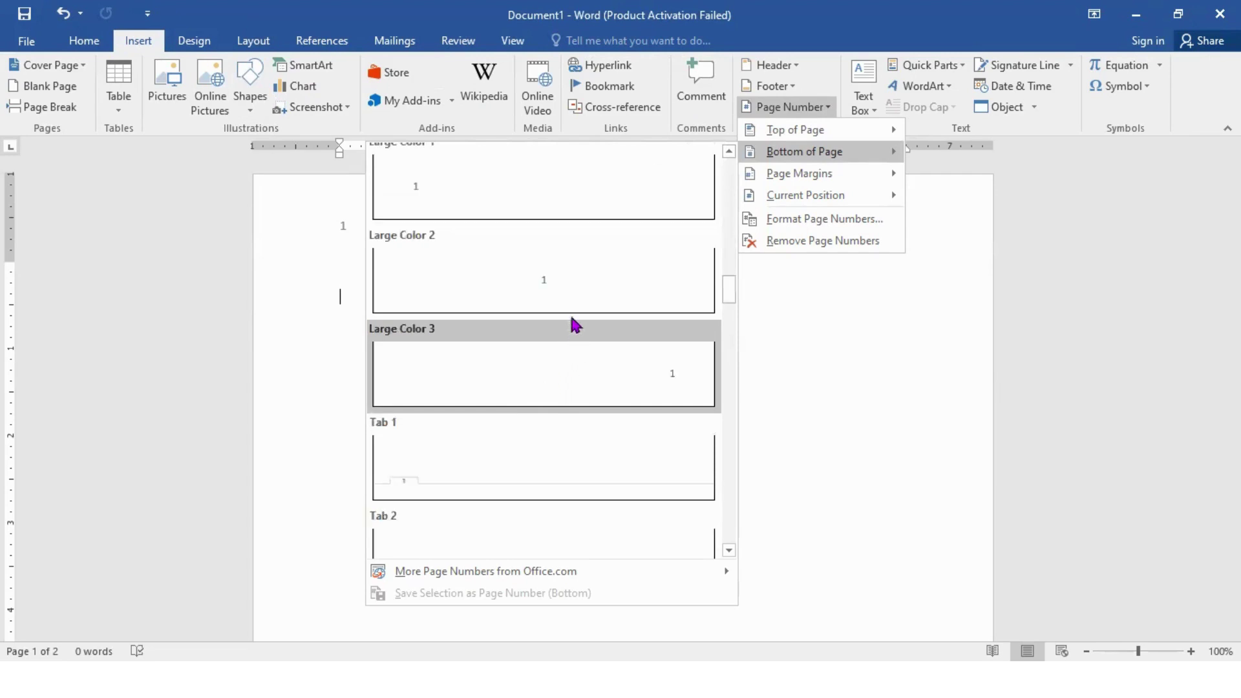
pyautogui.scroll(-5, 556, 369)
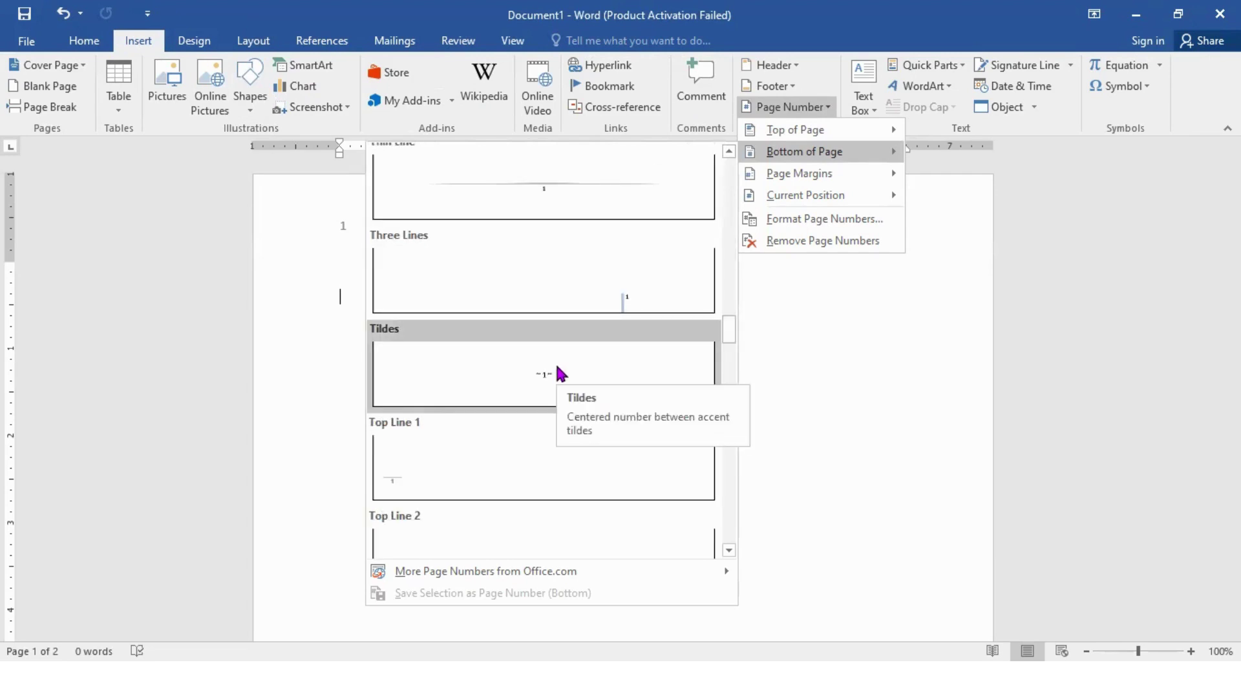
pyautogui.scroll(-3, 514, 464)
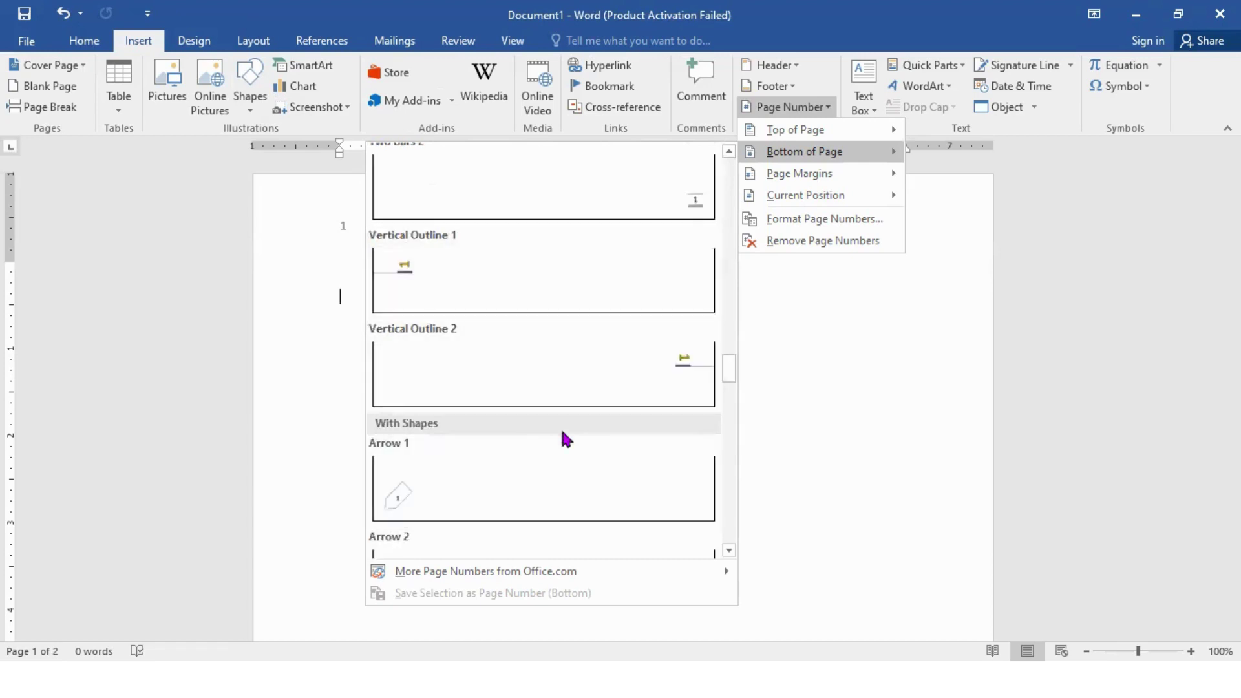
pyautogui.scroll(-3, 563, 439)
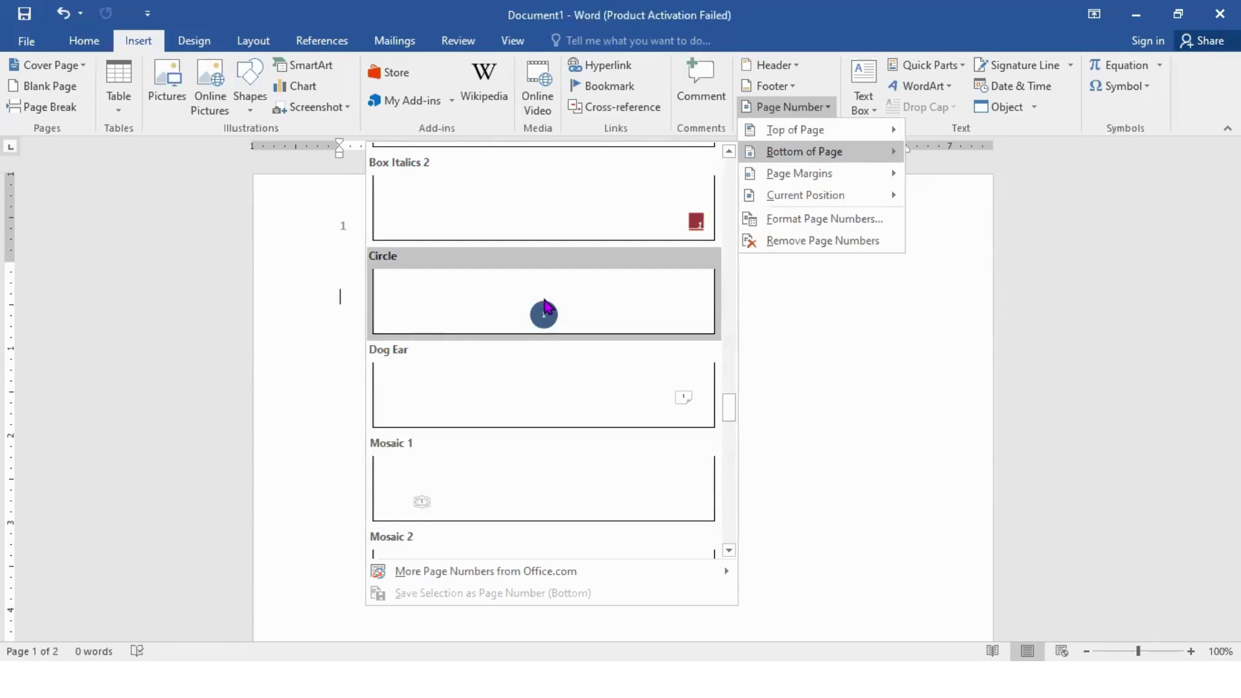
pyautogui.scroll(-3, 561, 344)
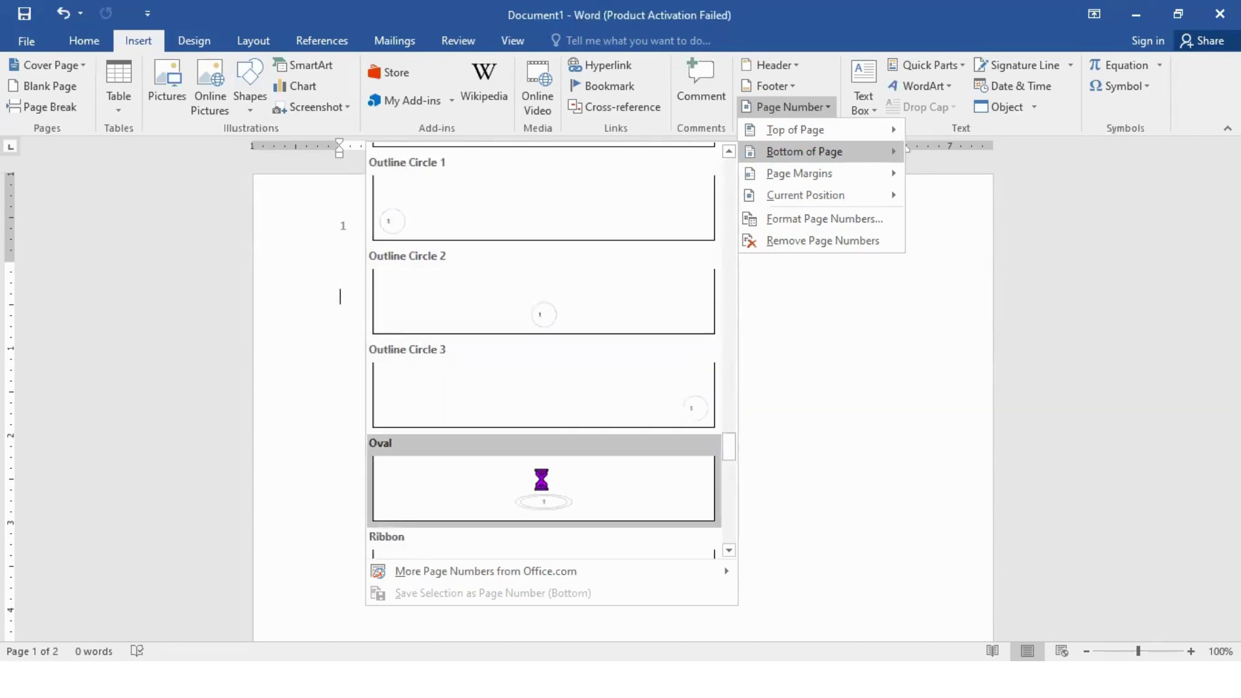
pyautogui.click(556, 465)
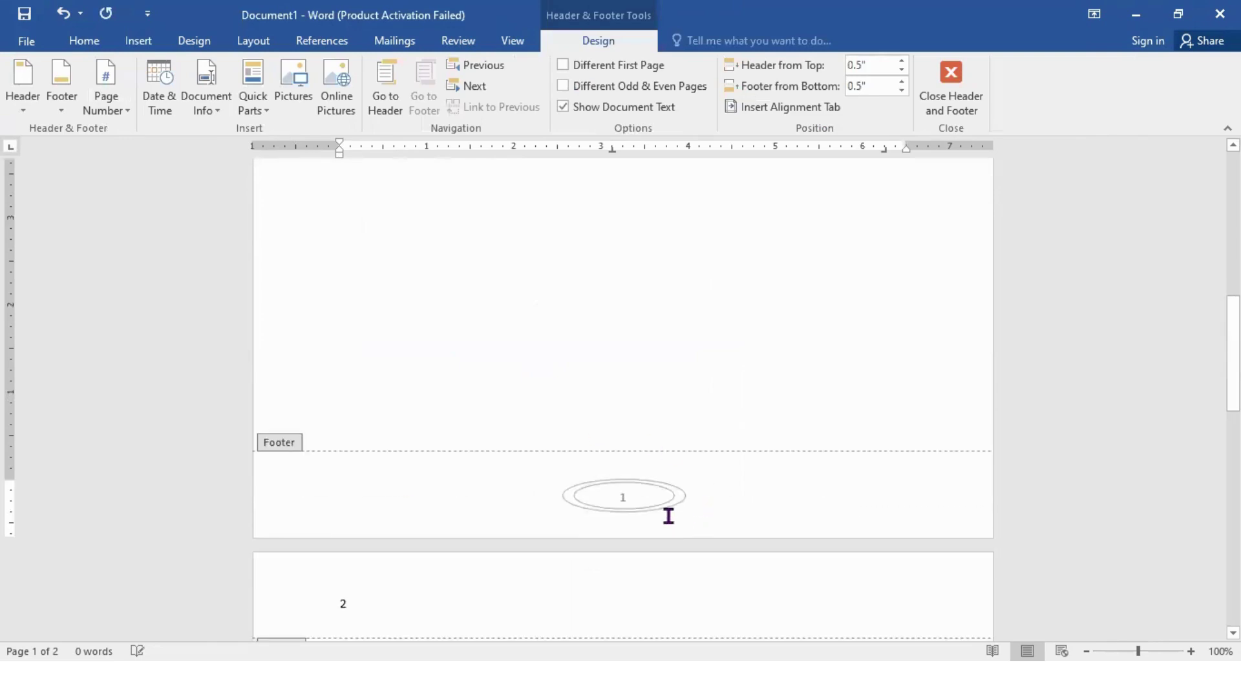
# Close the footer and check that the following pages show oval numbers 2 and 3.
pyautogui.scroll(-1, 413, 278)
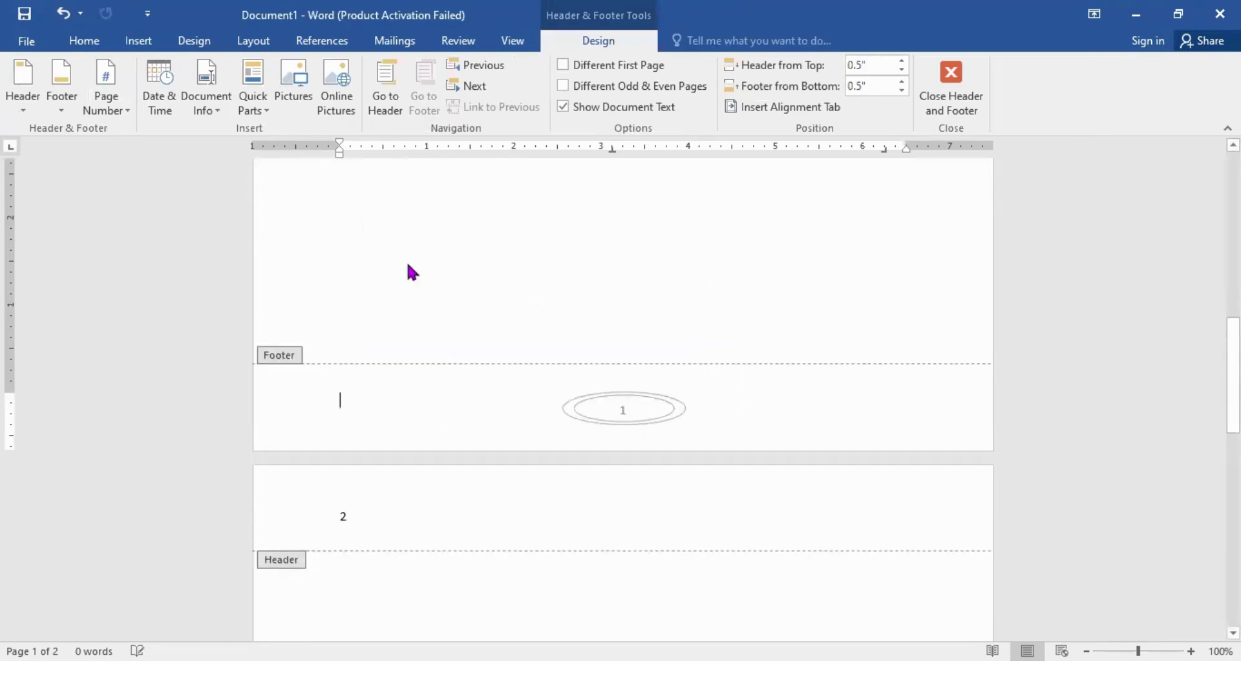
pyautogui.doubleClick(407, 265)
pyautogui.press('Return')
pyautogui.press('Return')
pyautogui.press('Return')
pyautogui.press('Return')
pyautogui.press('Return')
pyautogui.press('Return')
pyautogui.press('Return')
pyautogui.press('Return')
pyautogui.press('Return')
pyautogui.press('Return')
pyautogui.press('Return')
pyautogui.press('Return')
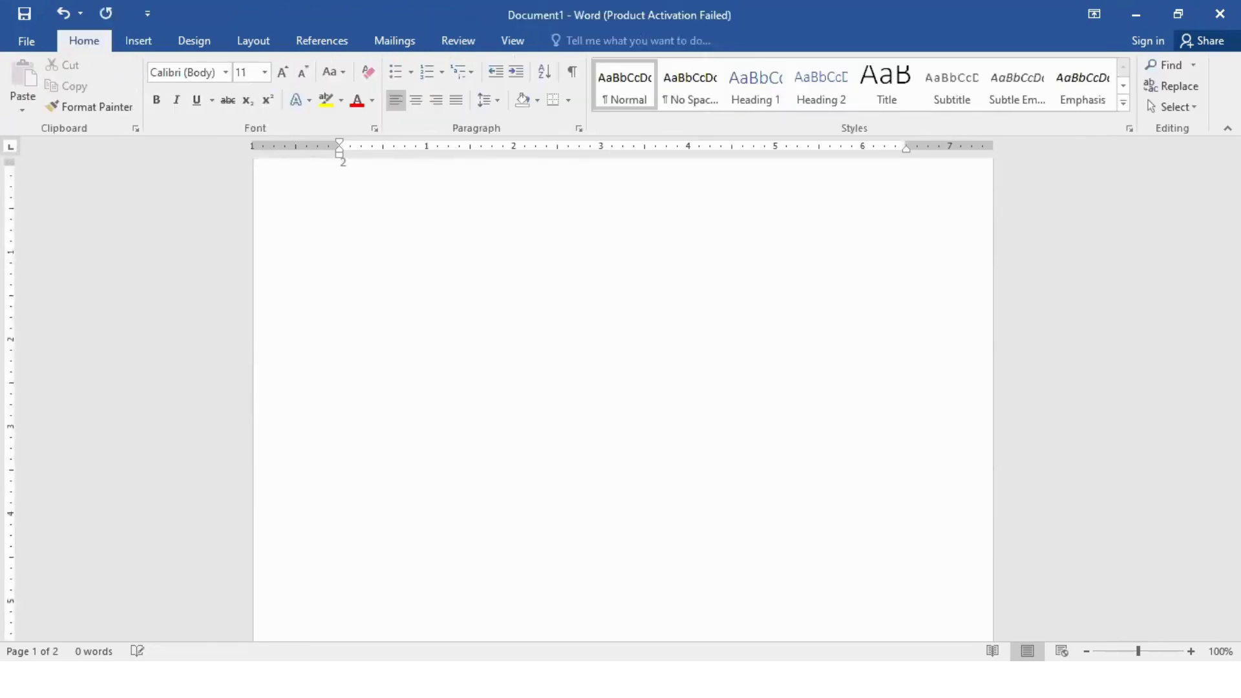
pyautogui.scroll(-5, 753, 377)
pyautogui.scroll(10, 709, 322)
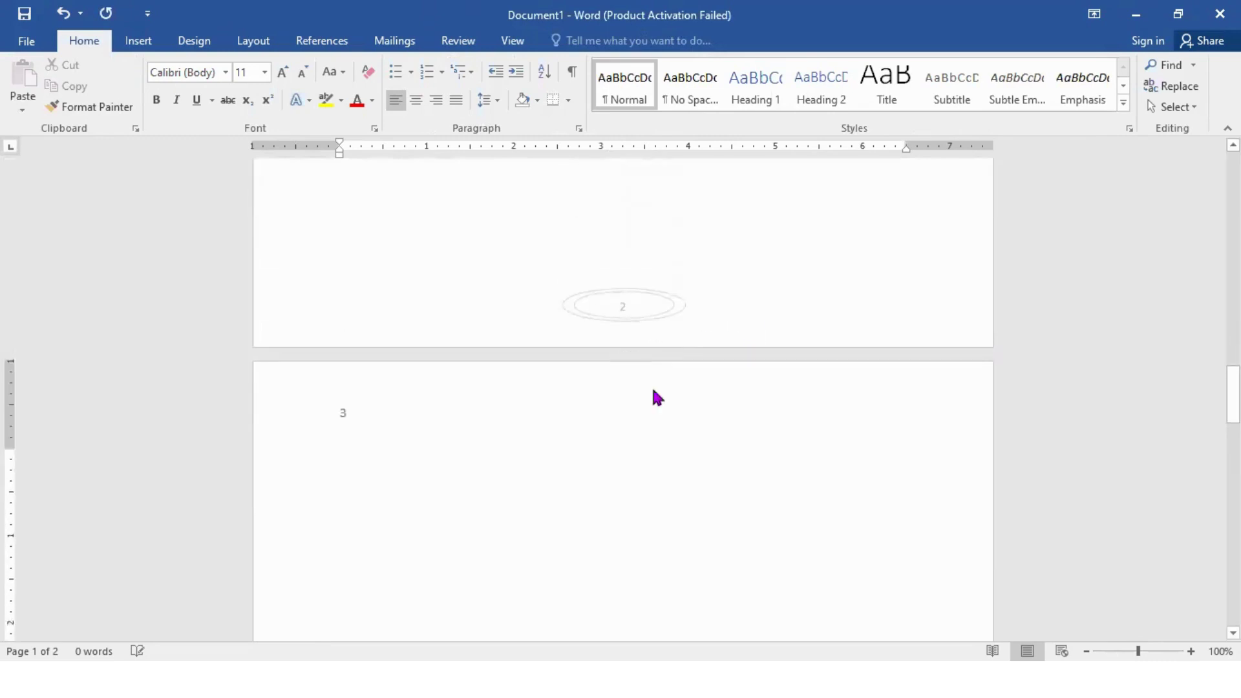
pyautogui.scroll(-4, 652, 401)
pyautogui.scroll(3, 651, 402)
pyautogui.scroll(-4, 649, 402)
# Jump to the document top and bring up the Page Number menu's Page Margins styles.
pyautogui.hotkey('ctrl', 'Home')
pyautogui.click(140, 41)
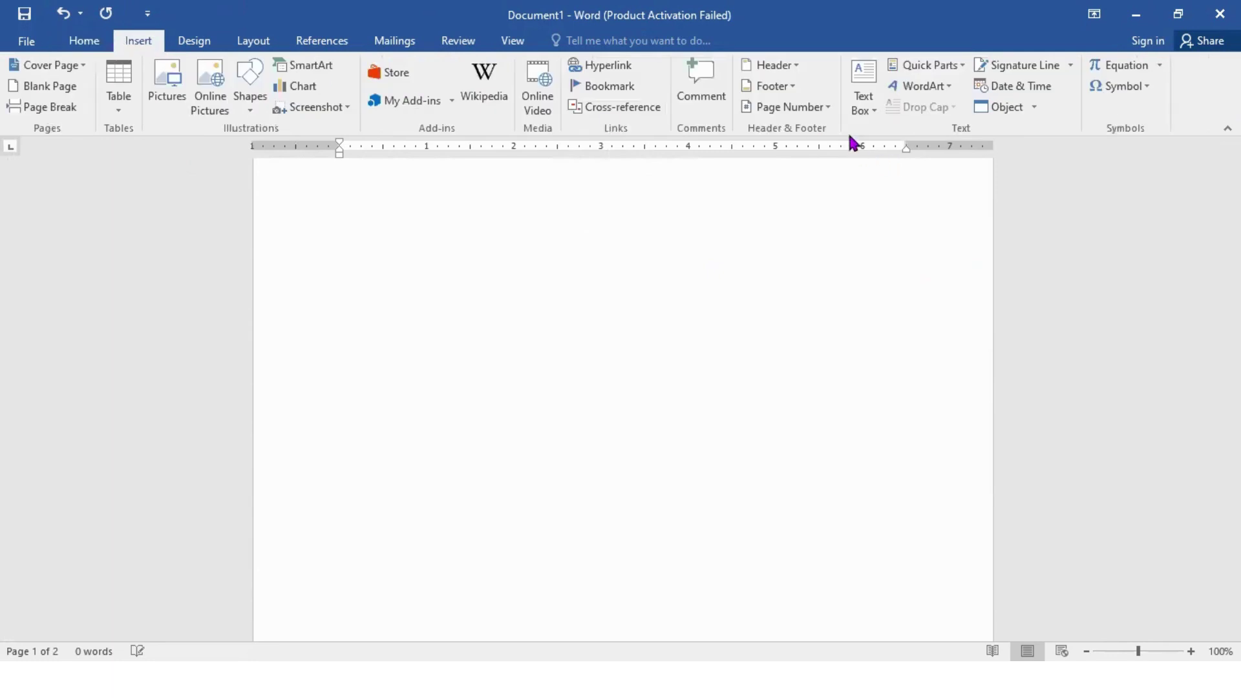
pyautogui.click(829, 108)
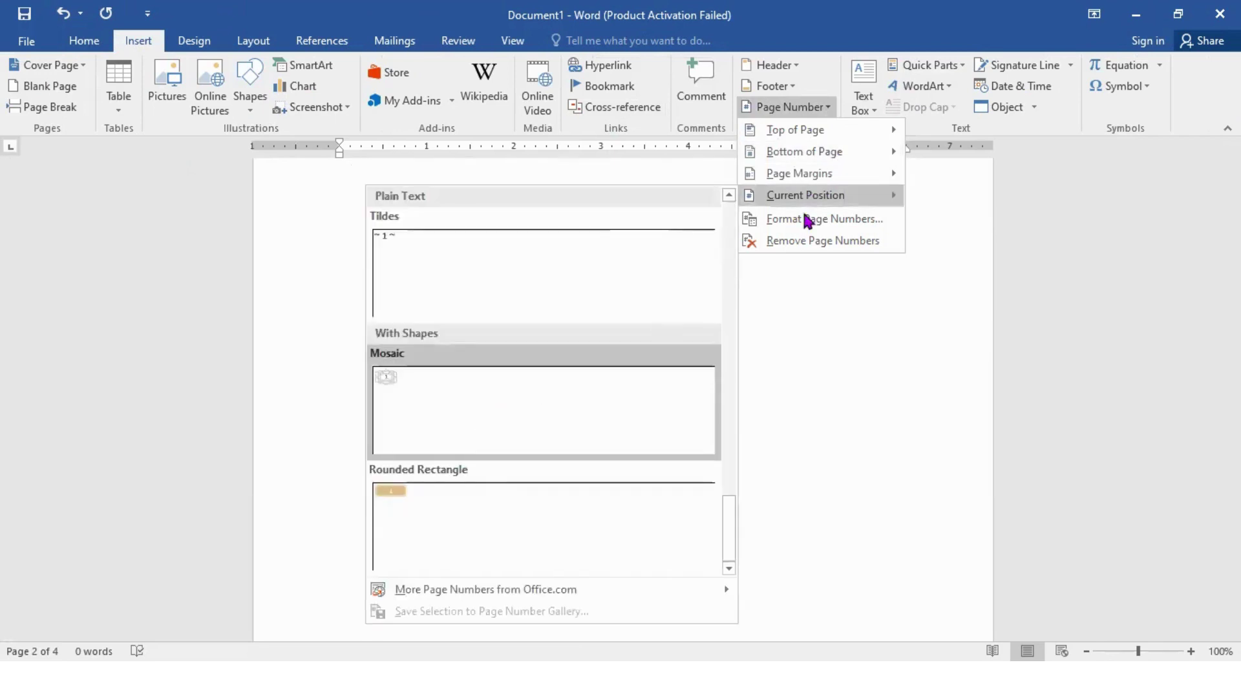
# Check Format Page Numbers without changes, then remove all page numbers from the document.
pyautogui.click(808, 223)
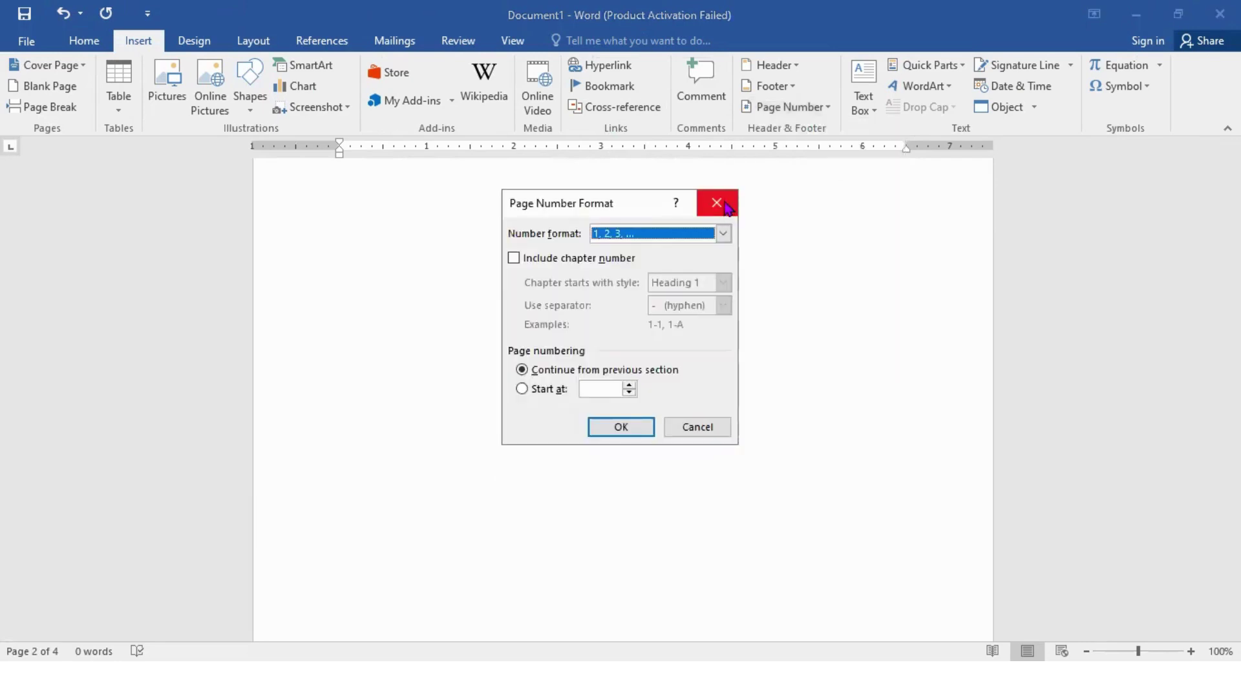
pyautogui.click(728, 206)
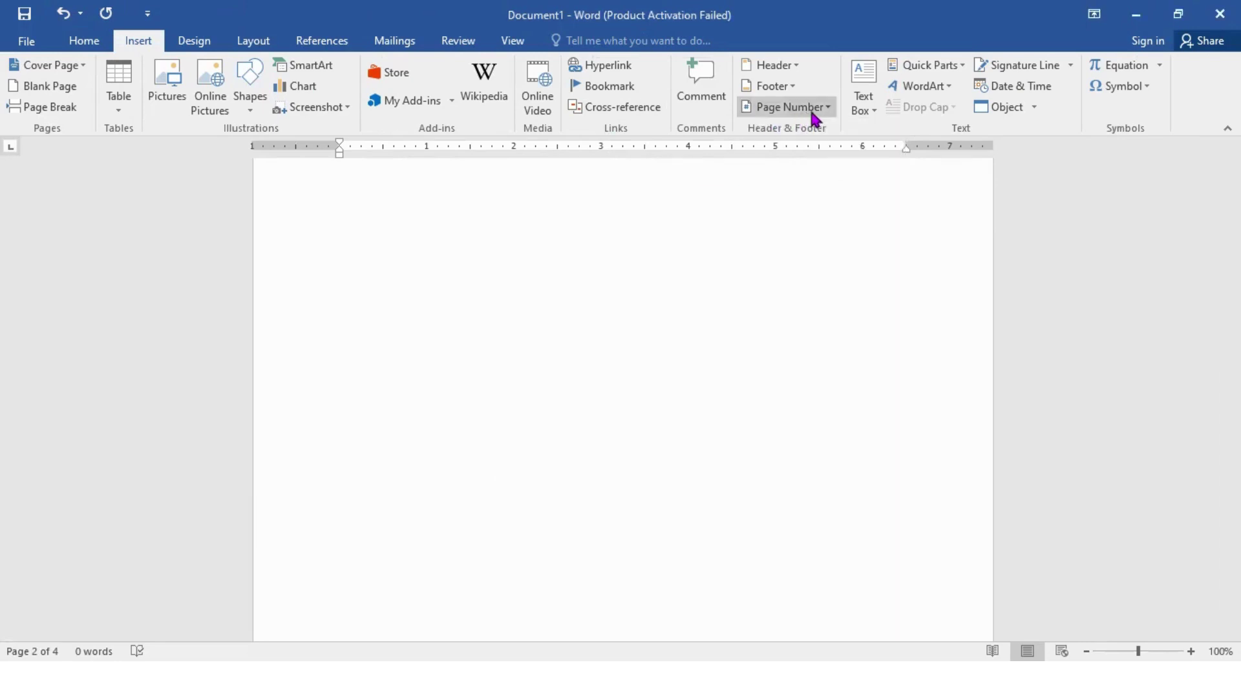
pyautogui.click(831, 107)
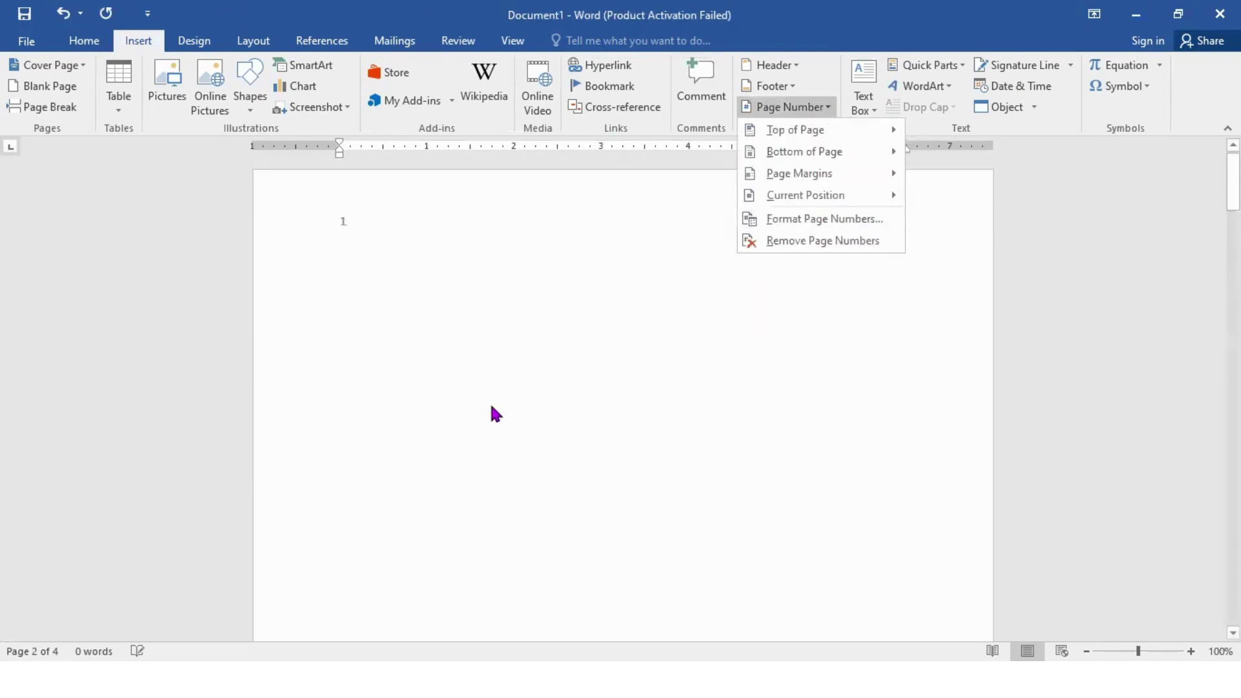
pyautogui.click(407, 302)
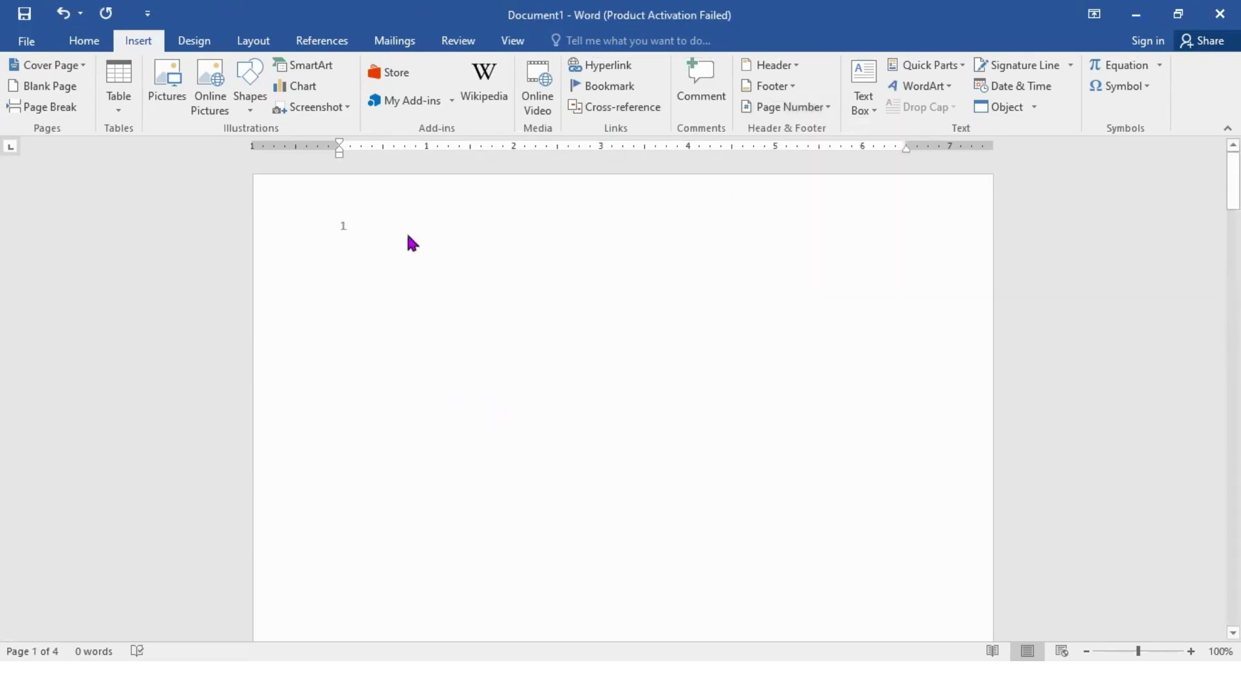
pyautogui.click(830, 110)
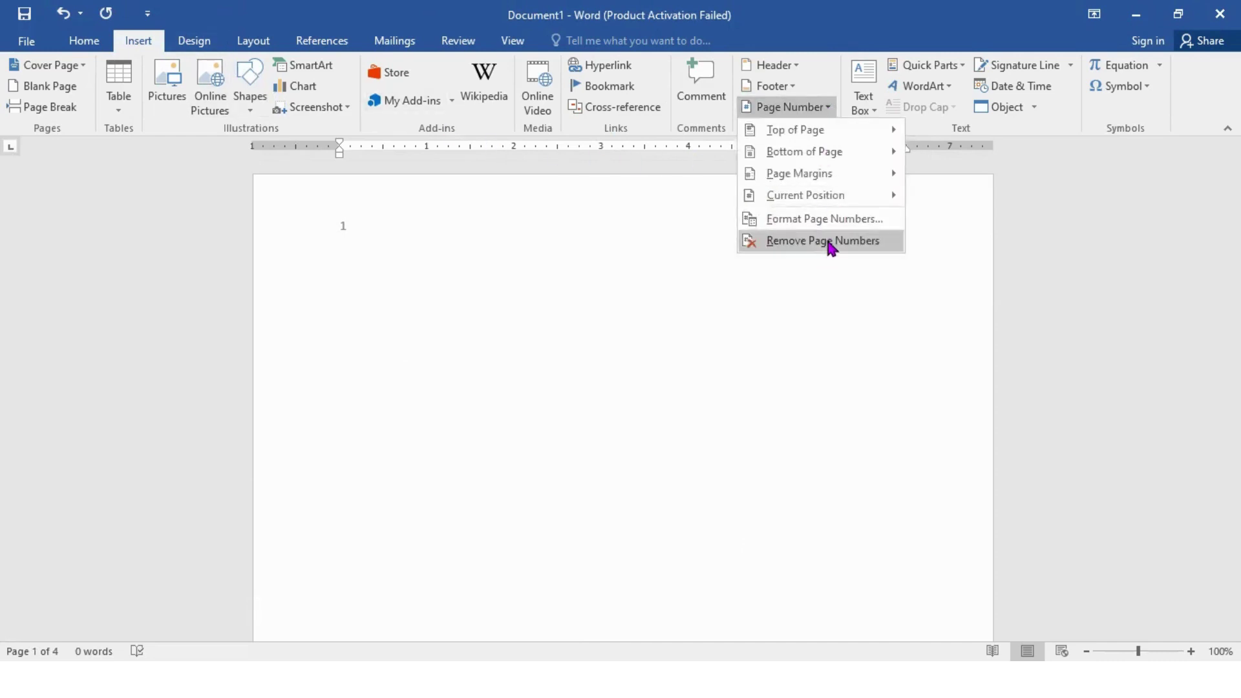
pyautogui.click(831, 241)
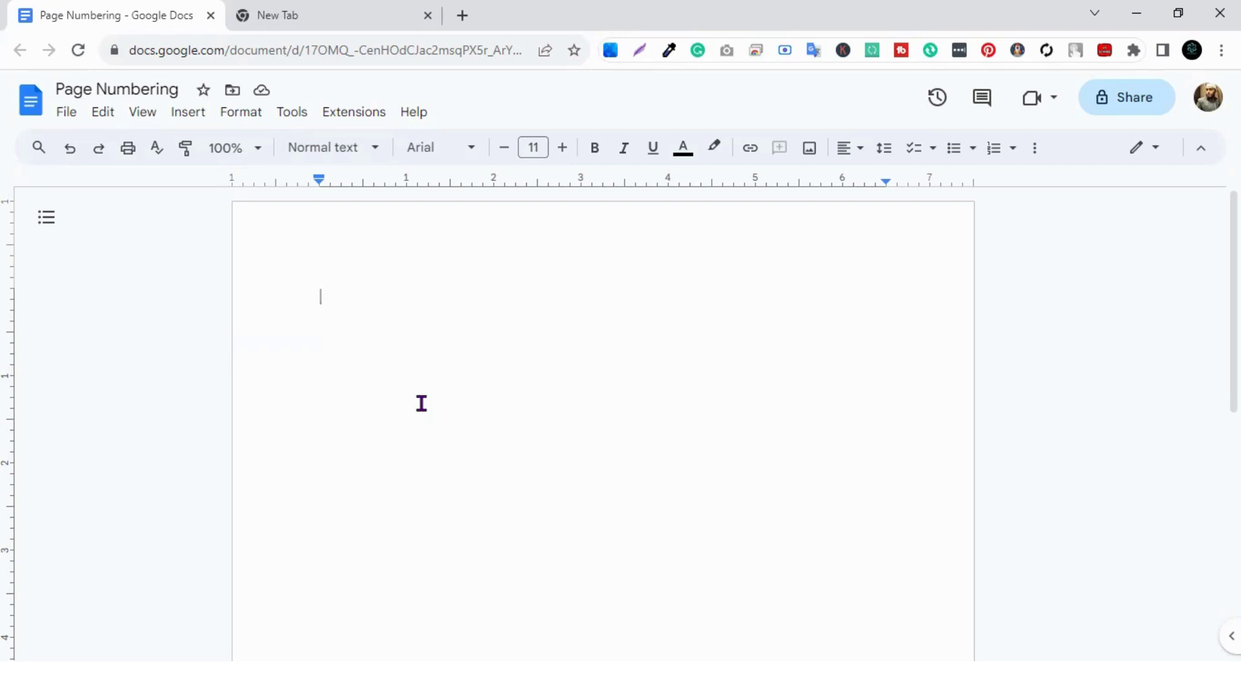
# In Google Docs, add page numbers at the top right of every page.
pyautogui.click(184, 115)
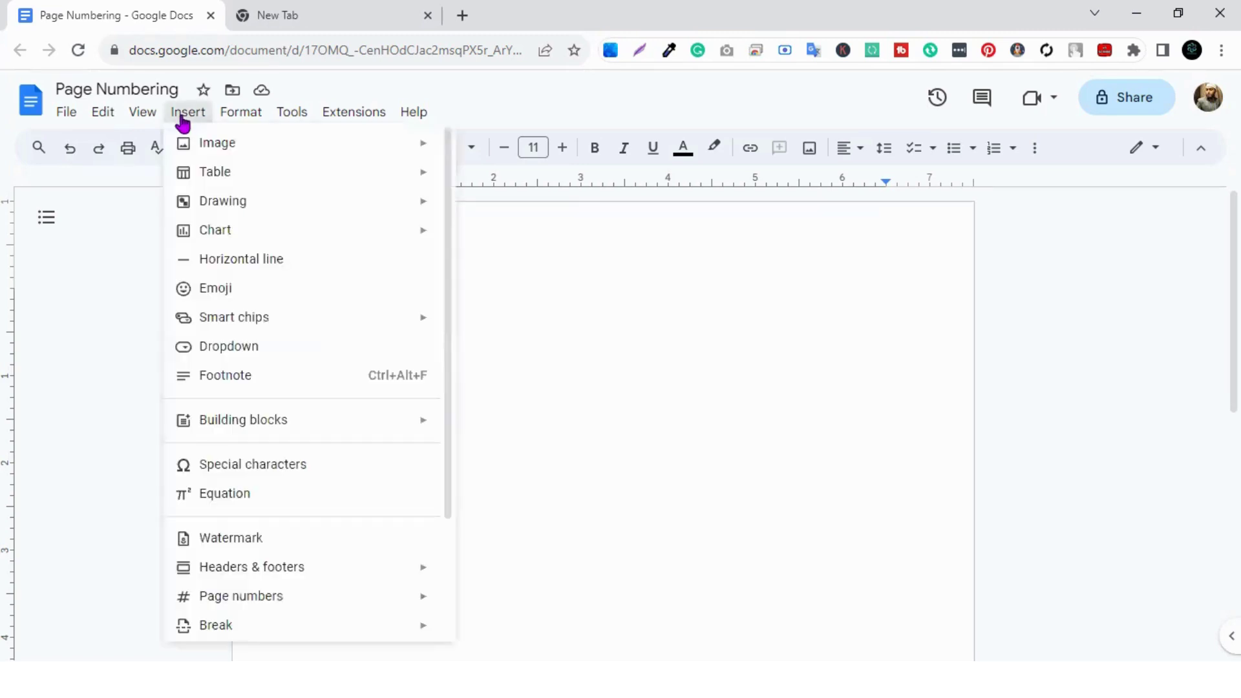
pyautogui.moveTo(326, 598)
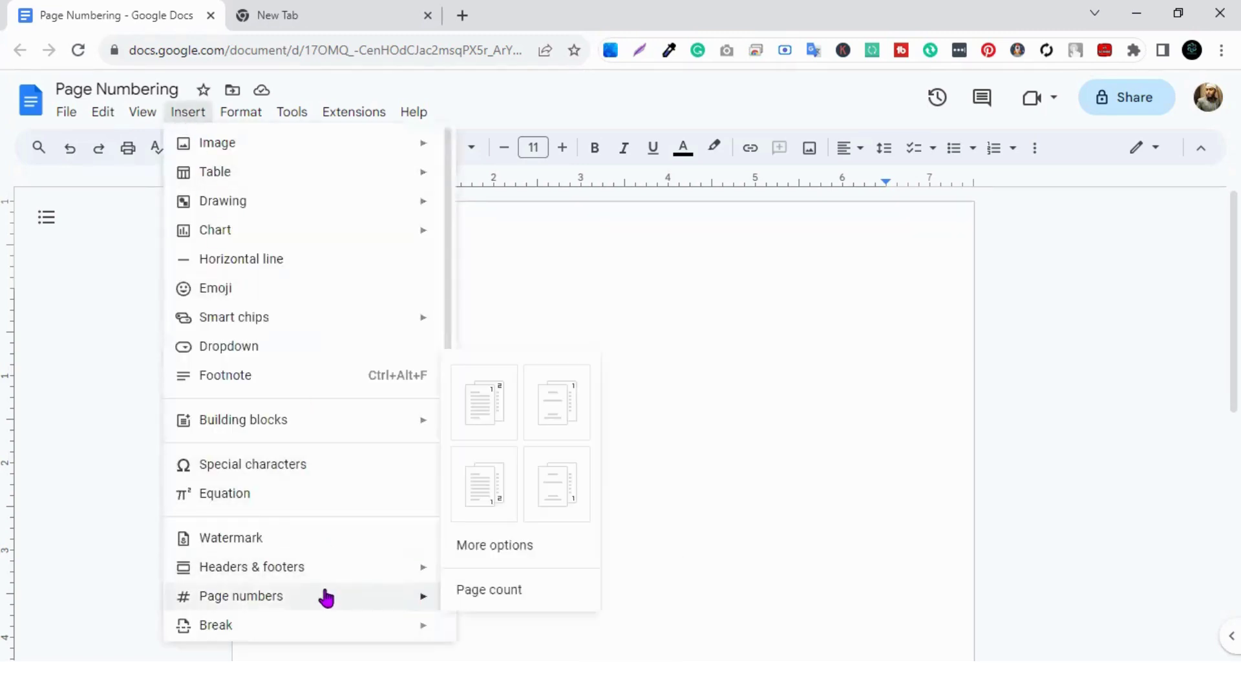
pyautogui.click(499, 422)
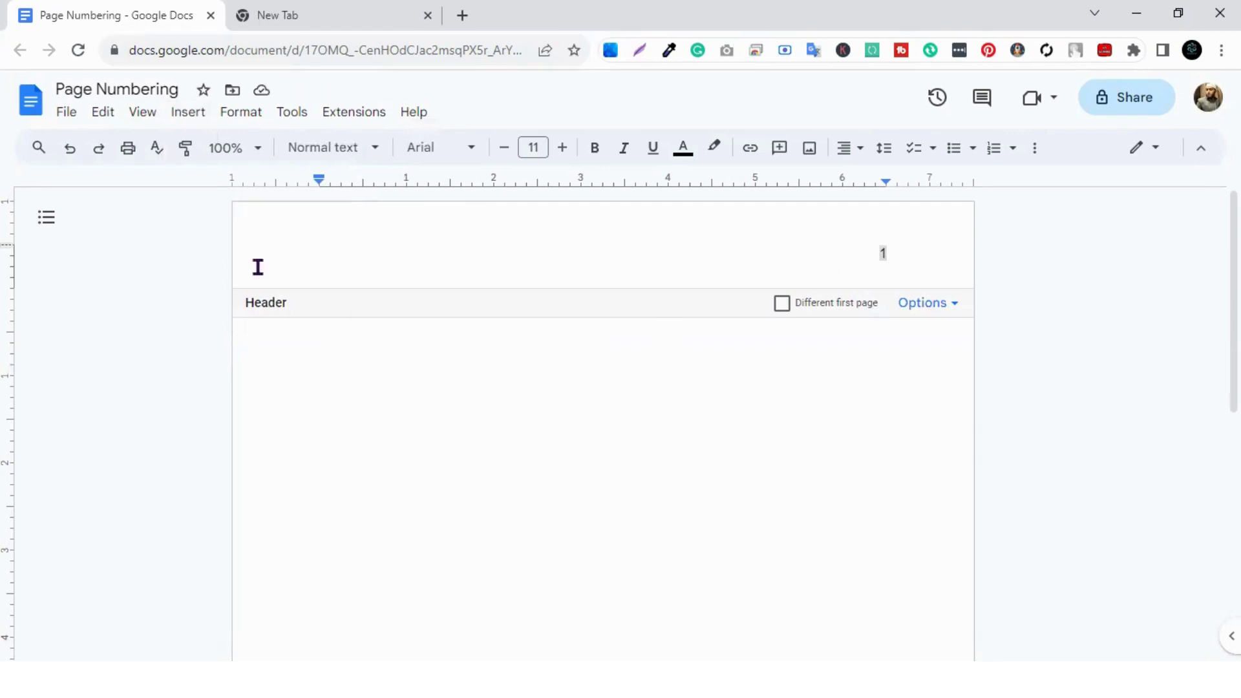
# Switch to top-right page numbering that skips the first page.
pyautogui.click(193, 120)
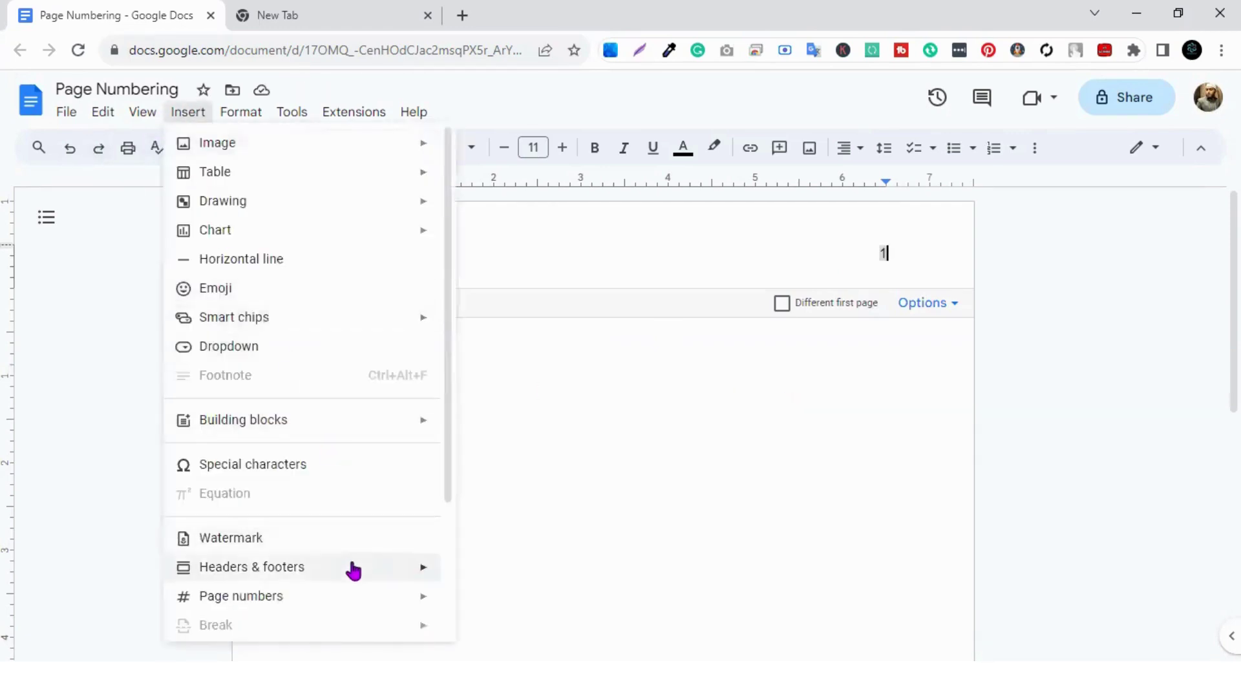
pyautogui.moveTo(353, 597)
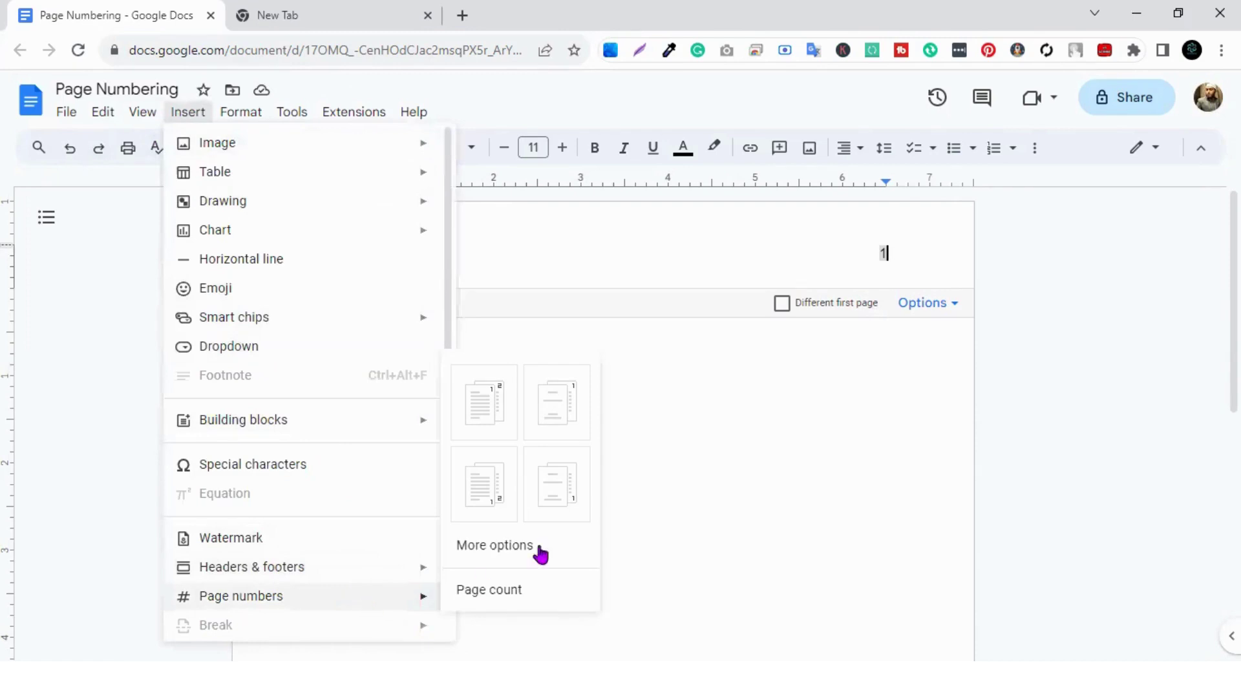
pyautogui.click(566, 412)
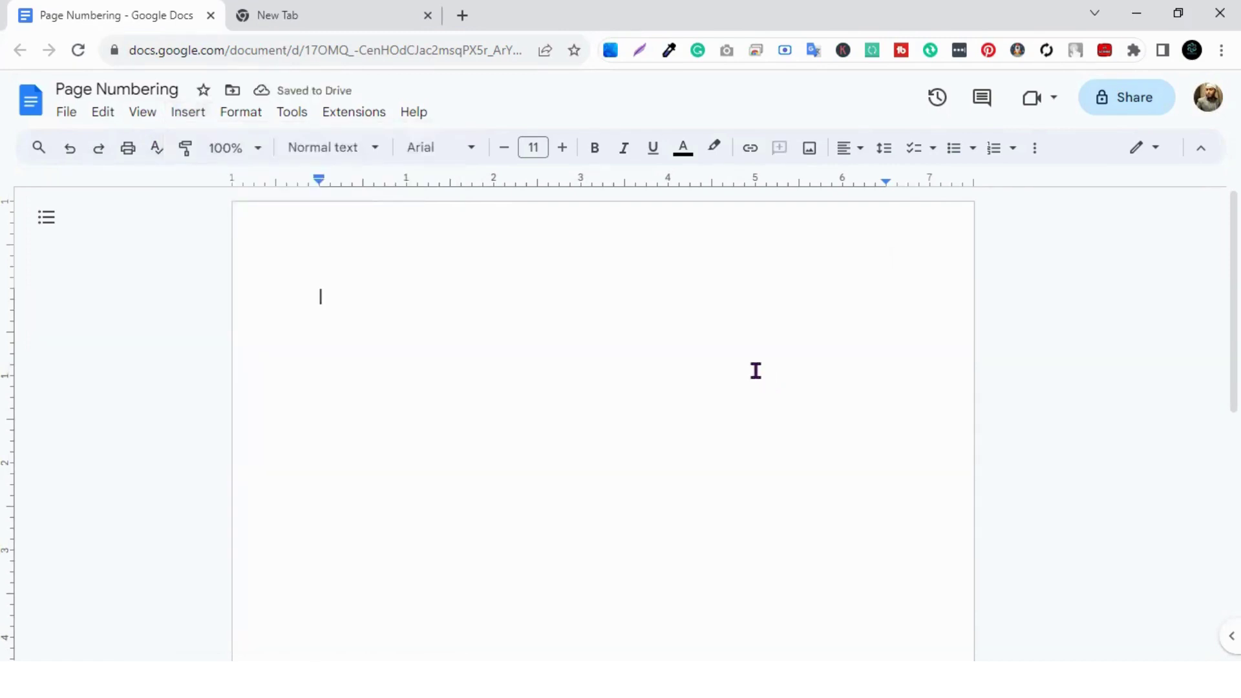
# Add empty lines until a second page appears, then bring up Insert > Page numbers.
pyautogui.scroll(-8, 745, 454)
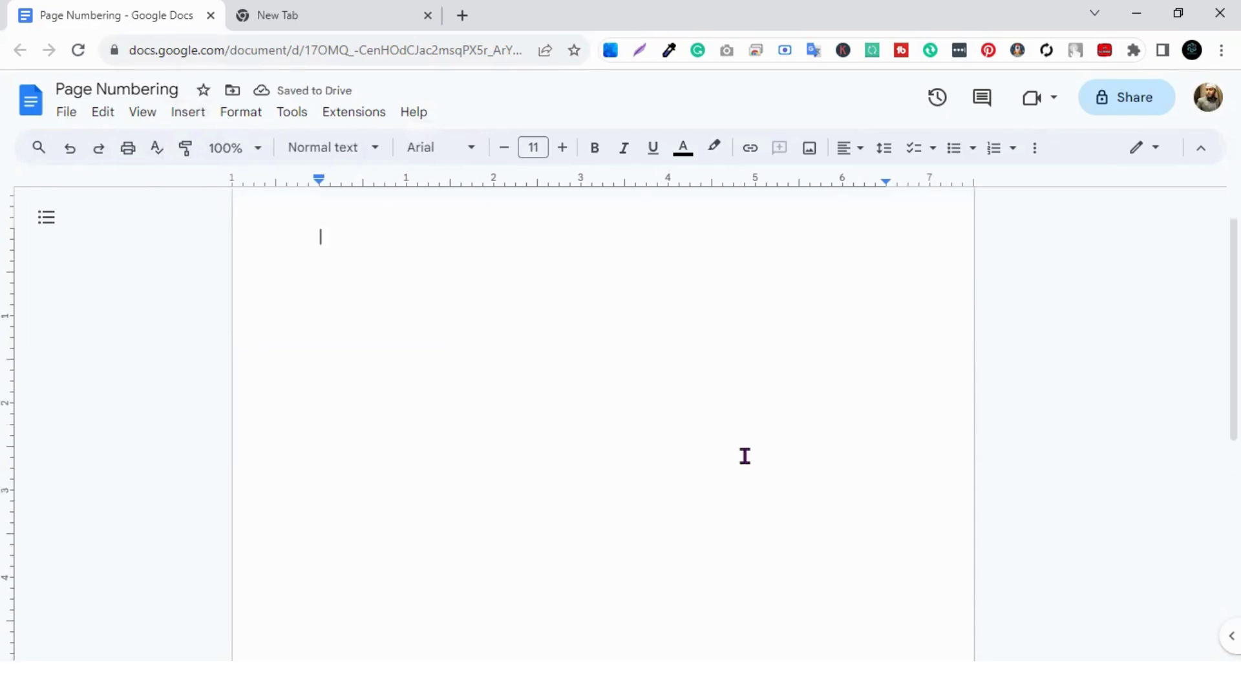
pyautogui.scroll(8, 554, 425)
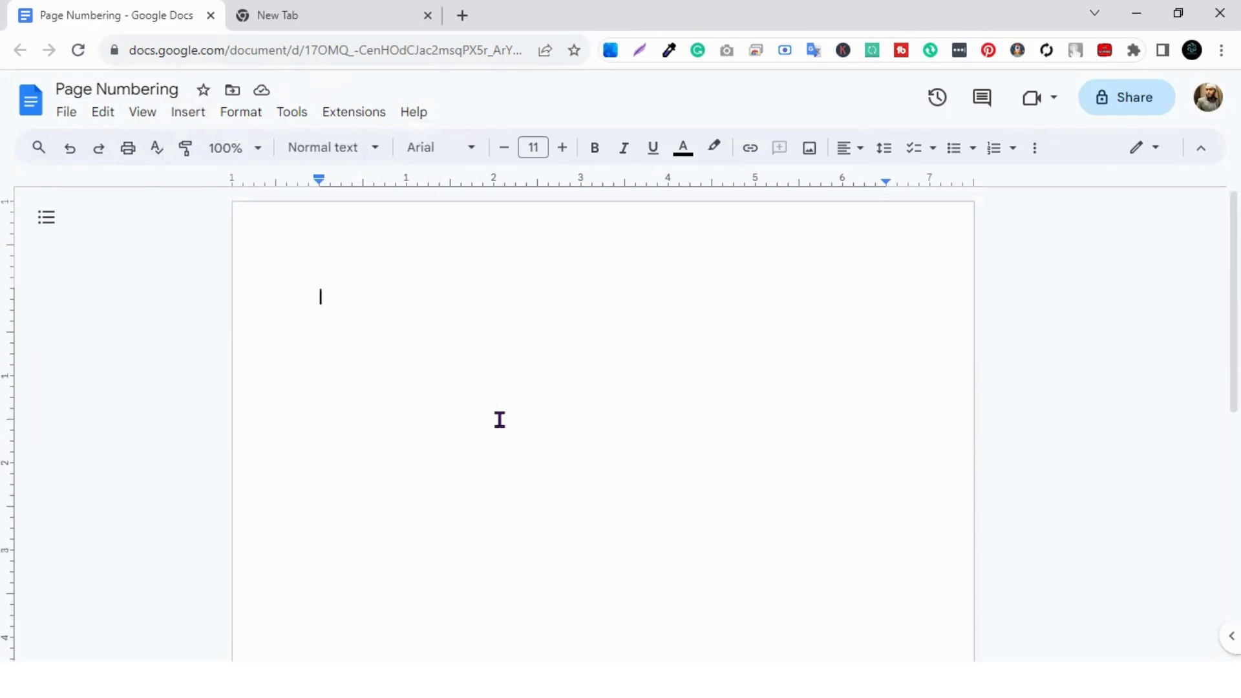
pyautogui.press('Return')
pyautogui.press('Return')
pyautogui.press('Return')
pyautogui.press('Return')
pyautogui.press('Return')
pyautogui.press('Return')
pyautogui.press('Return')
pyautogui.press('Return')
pyautogui.press('Return')
pyautogui.press('Return')
pyautogui.press('Return')
pyautogui.press('Return')
pyautogui.press('Return')
pyautogui.press('Return')
pyautogui.press('Return')
pyautogui.press('Return')
pyautogui.press('Return')
pyautogui.press('Return')
pyautogui.press('Return')
pyautogui.press('Return')
pyautogui.press('Return')
pyautogui.press('Return')
pyautogui.press('Return')
pyautogui.press('Return')
pyautogui.press('Return')
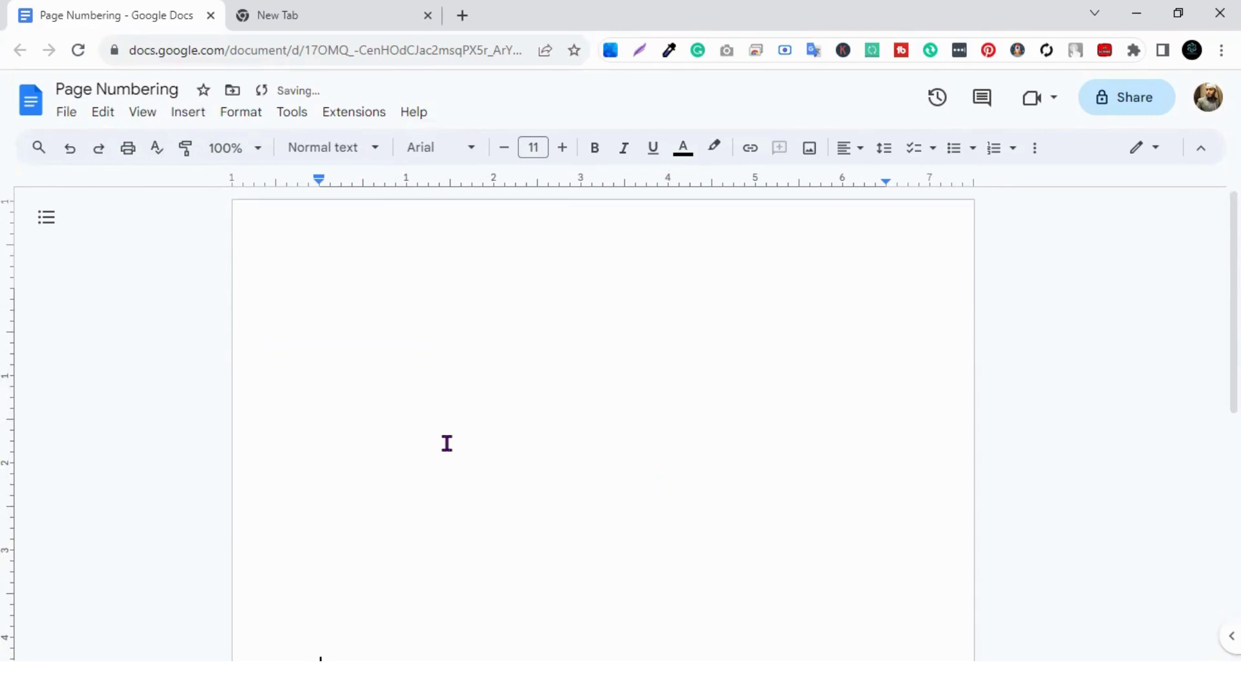
pyautogui.press('Return')
pyautogui.press('Return')
pyautogui.press('Return')
pyautogui.press('Return')
pyautogui.press('Return')
pyautogui.press('Return')
pyautogui.press('Return')
pyautogui.press('Return')
pyautogui.press('Return')
pyautogui.press('Return')
pyautogui.press('Return')
pyautogui.press('Return')
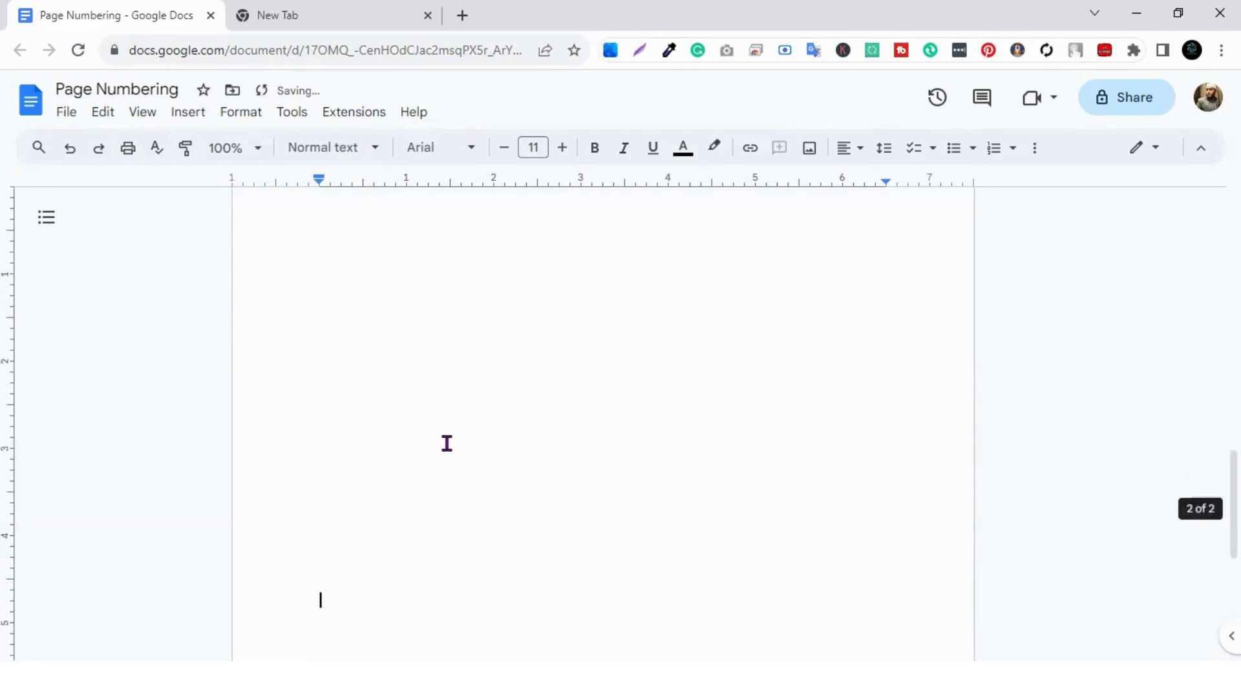
pyautogui.scroll(5, 715, 471)
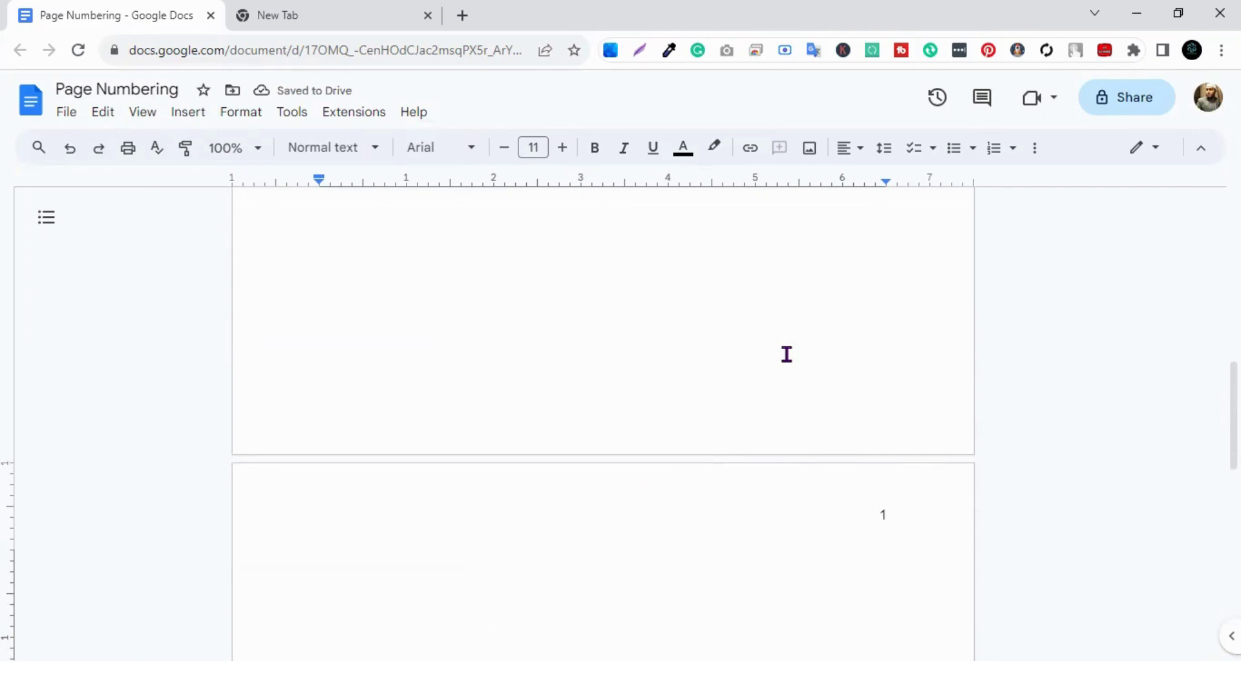
pyautogui.click(193, 114)
pyautogui.moveTo(357, 596)
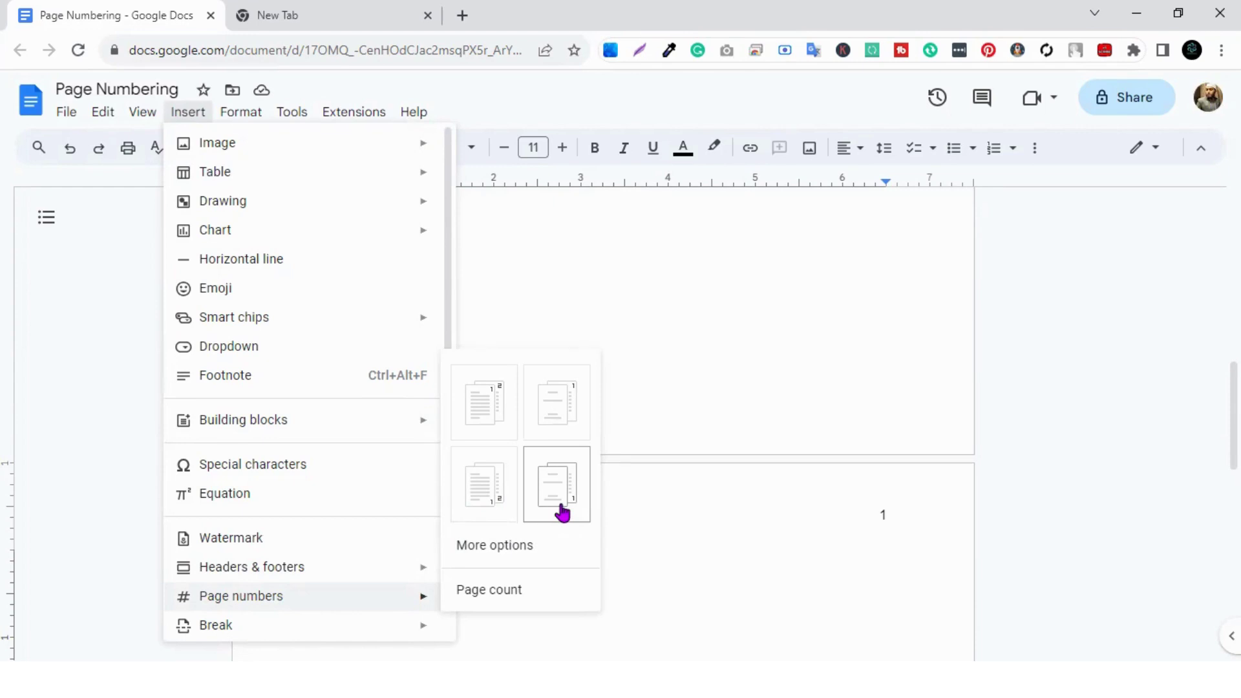
# Dismiss the menu, then enter and leave page 2's header, leaving its number 1 unchanged.
pyautogui.click(782, 263)
pyautogui.scroll(-3, 727, 432)
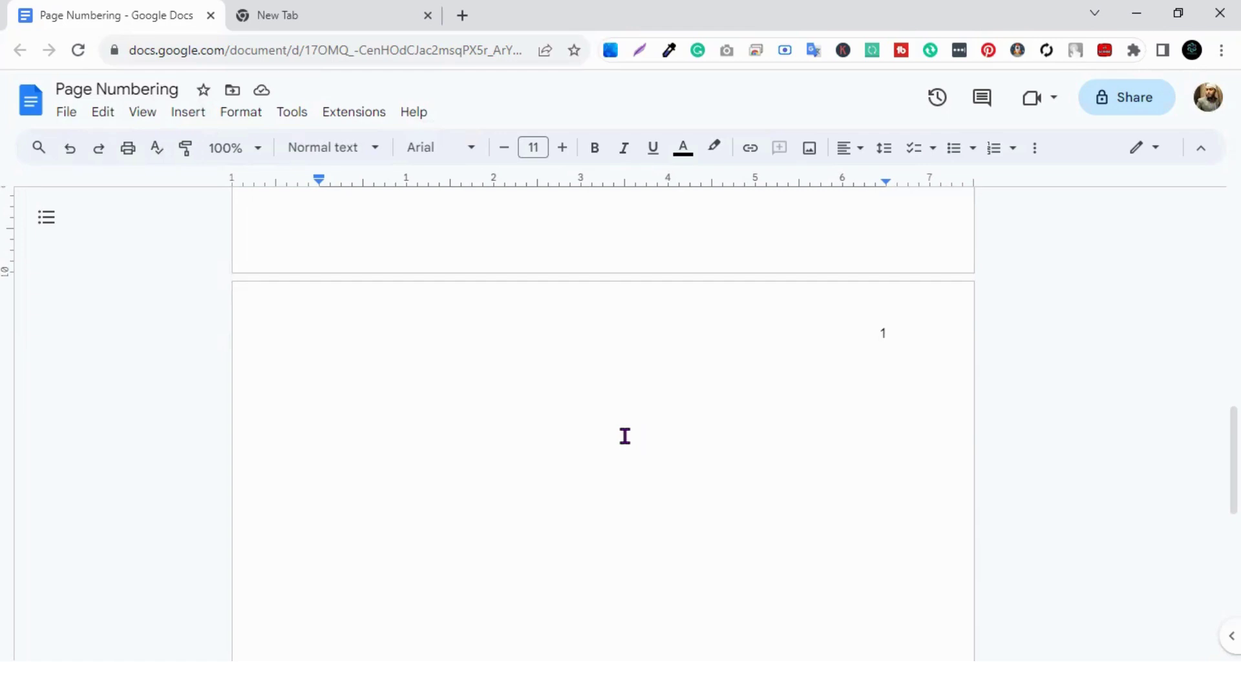
pyautogui.click(641, 329)
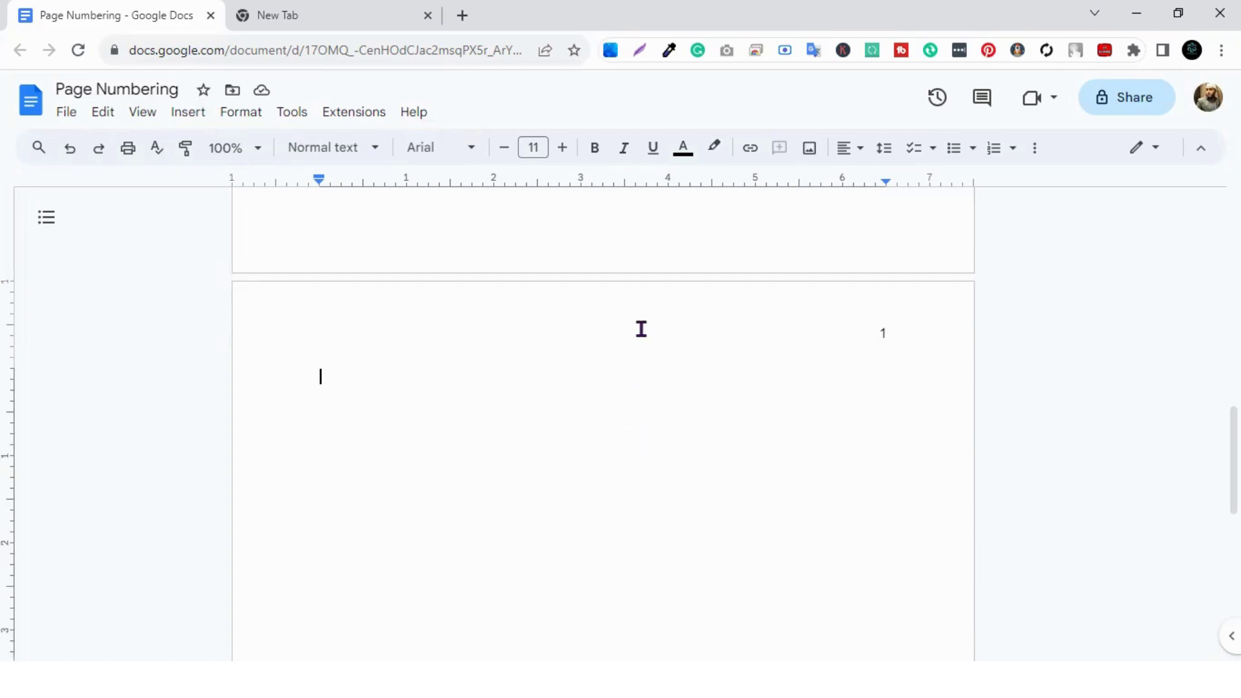
pyautogui.doubleClick(851, 341)
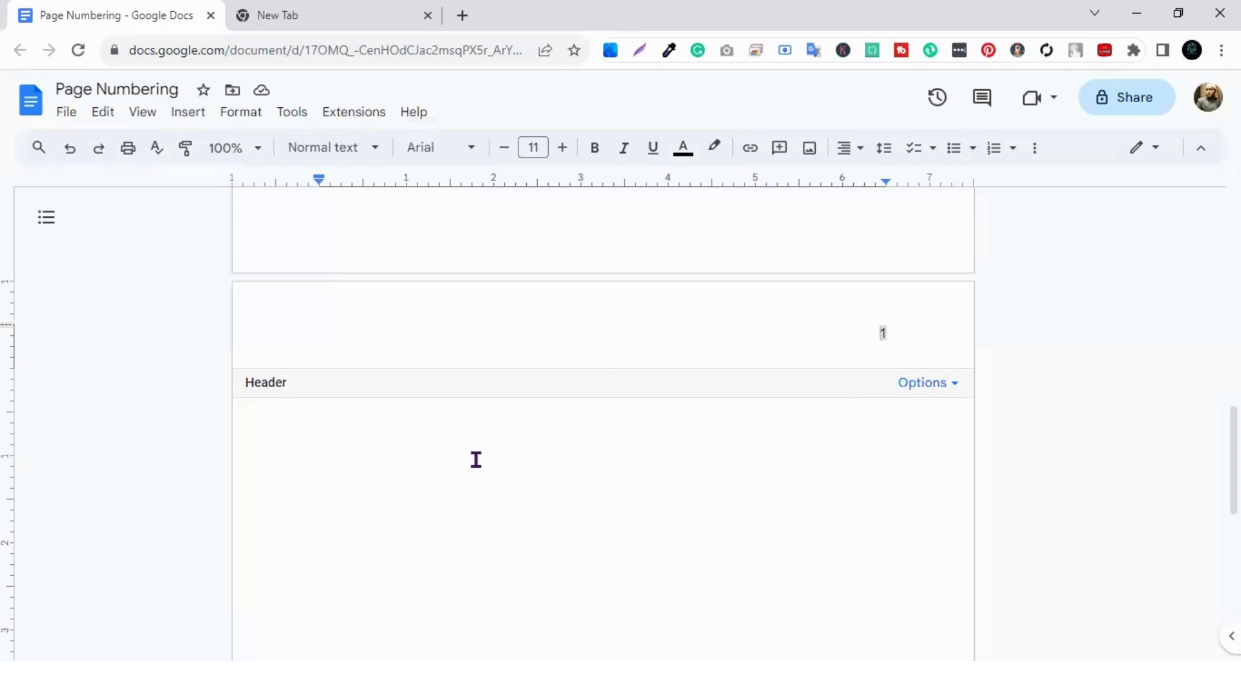
pyautogui.click(392, 432)
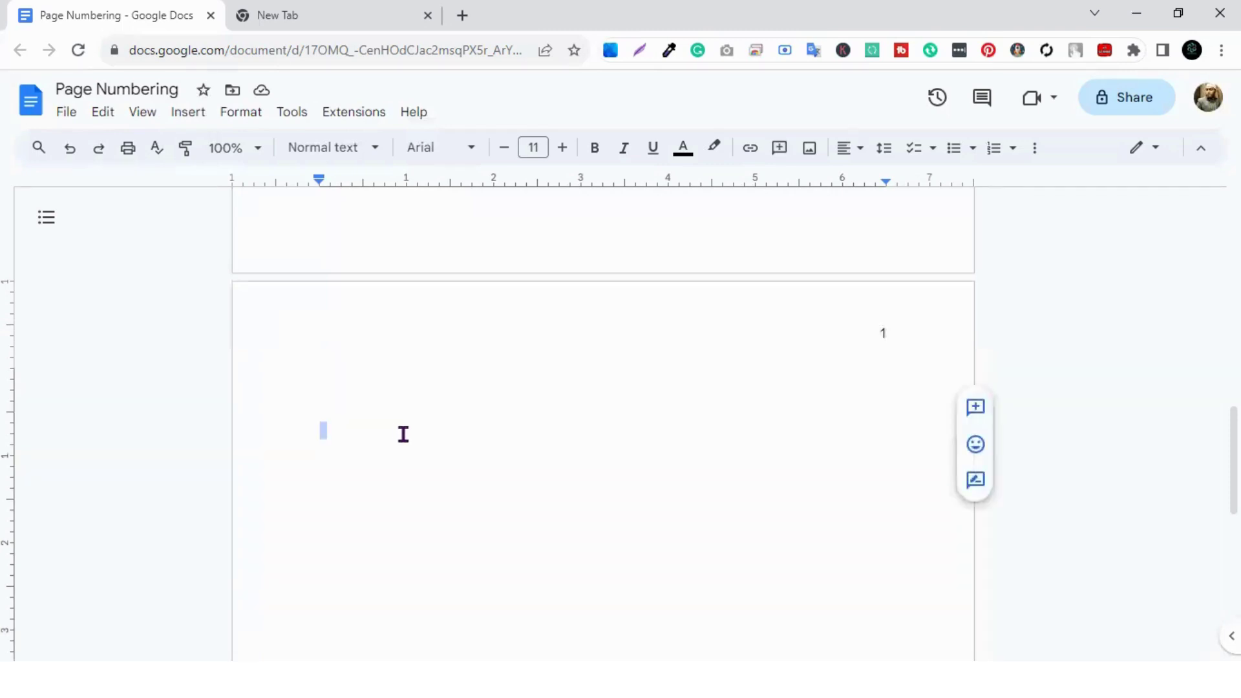
pyautogui.scroll(2, 401, 434)
pyautogui.scroll(4, 404, 434)
# Insert the total page count (2) into page 2's body via Insert > Page numbers > Page count.
pyautogui.click(188, 114)
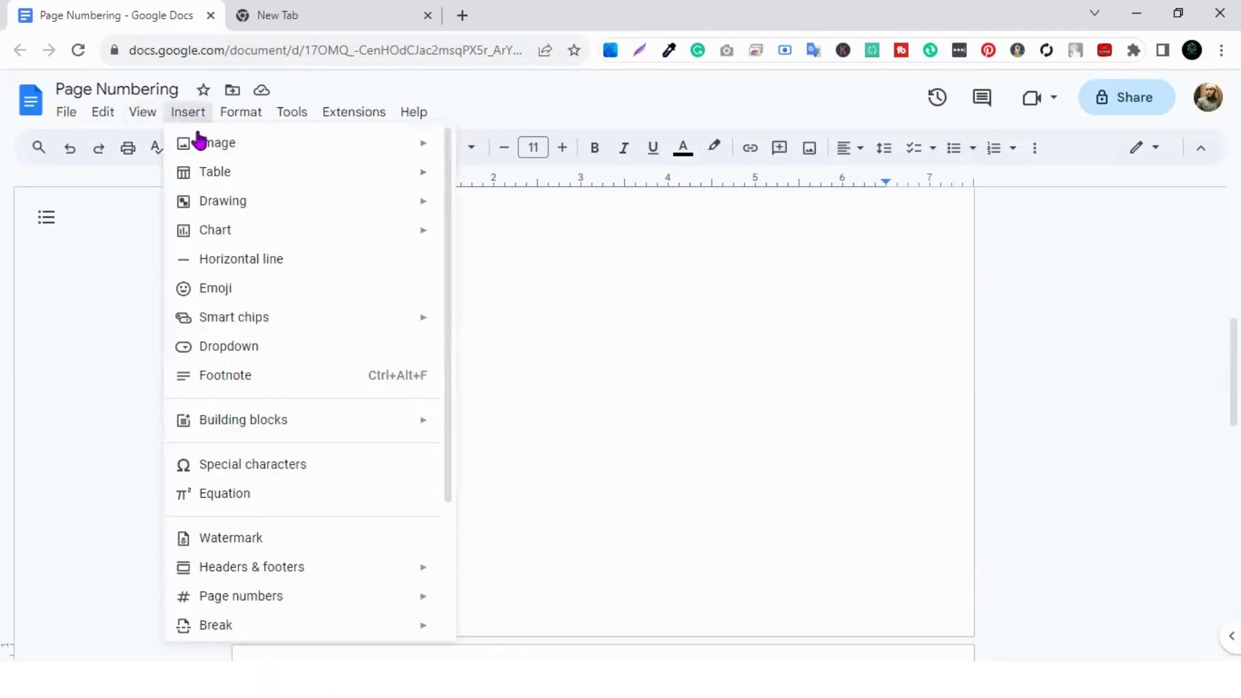
pyautogui.moveTo(433, 572)
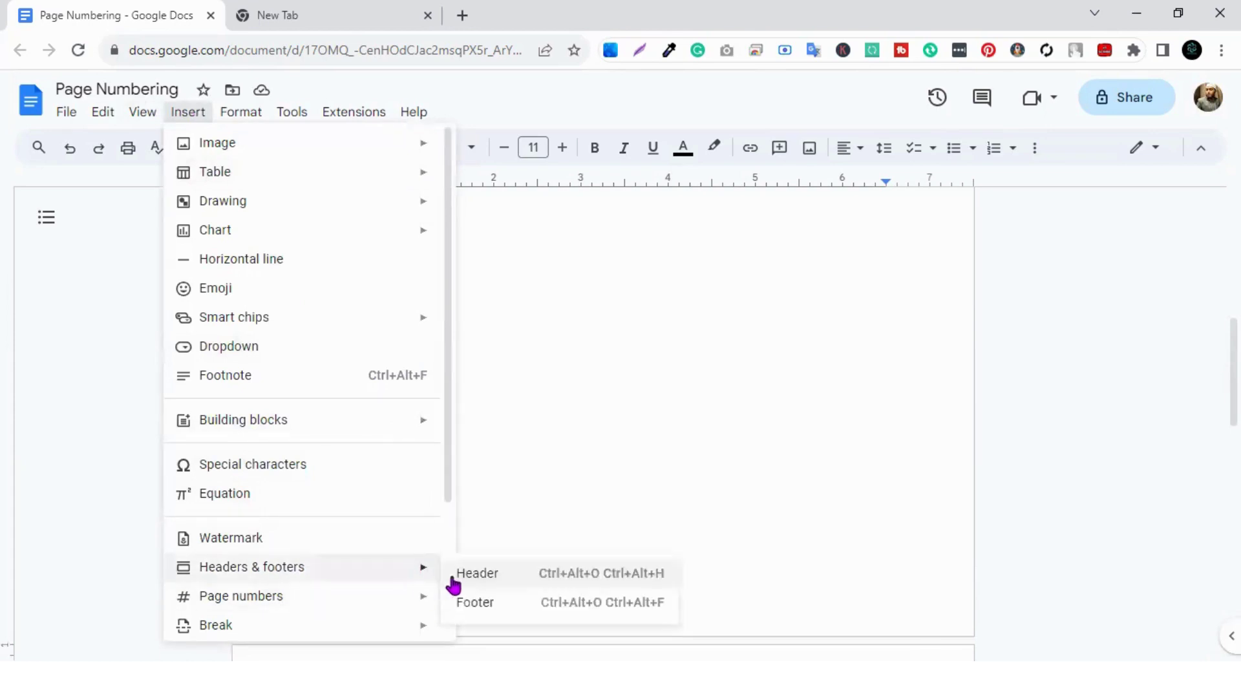
pyautogui.moveTo(319, 599)
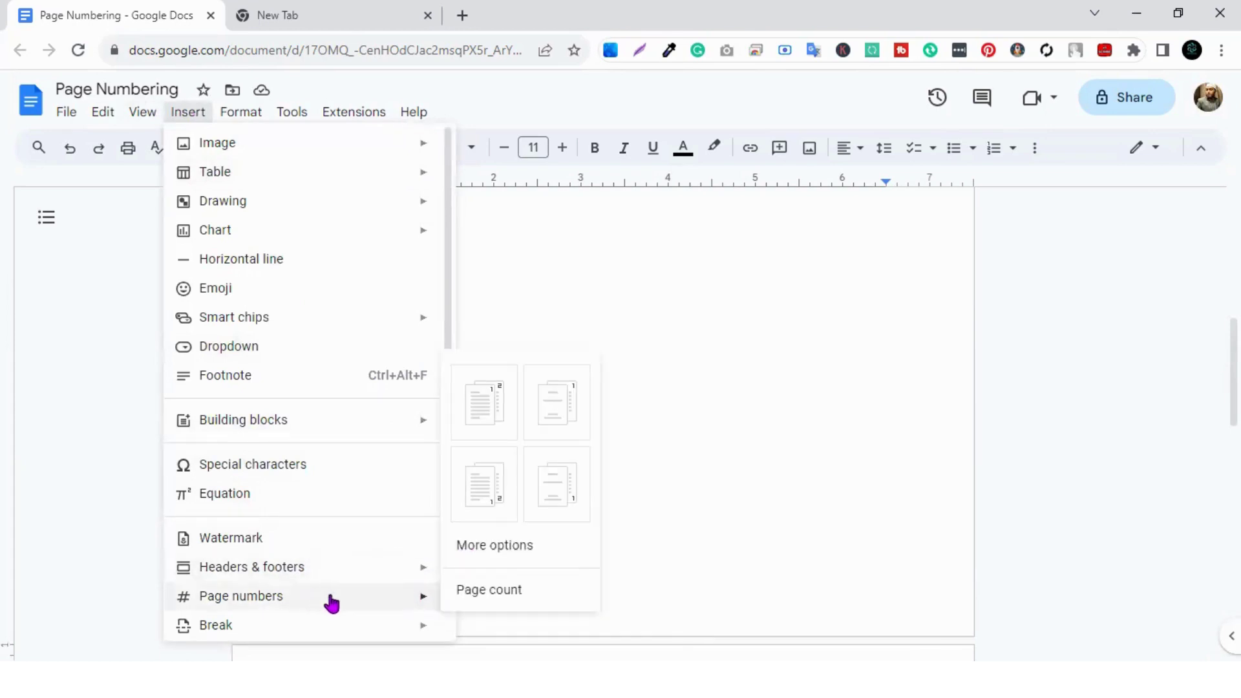
pyautogui.click(478, 589)
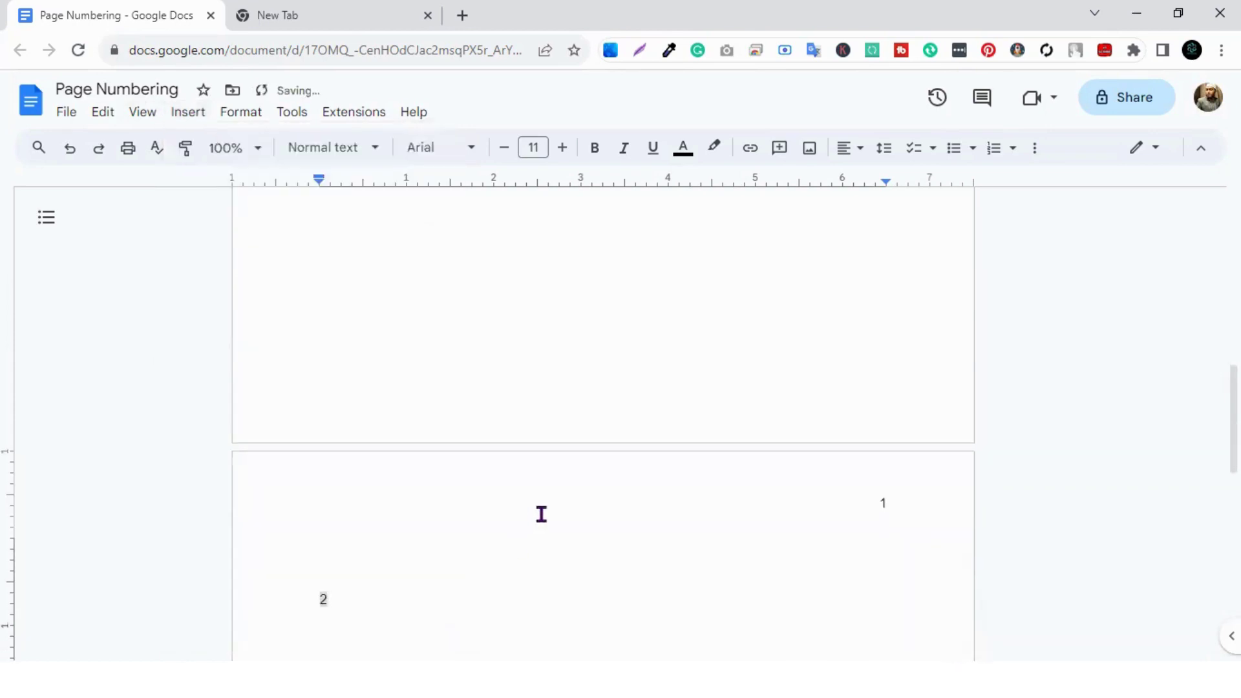
pyautogui.scroll(-3, 453, 507)
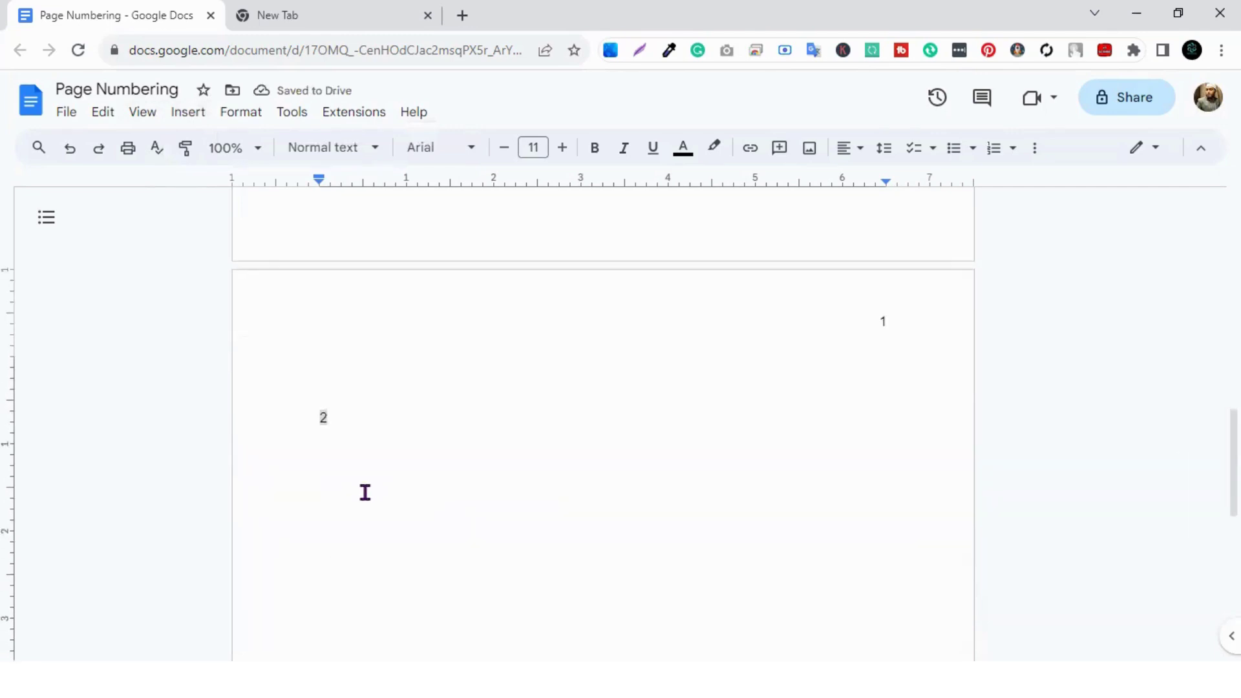
pyautogui.scroll(3, 359, 488)
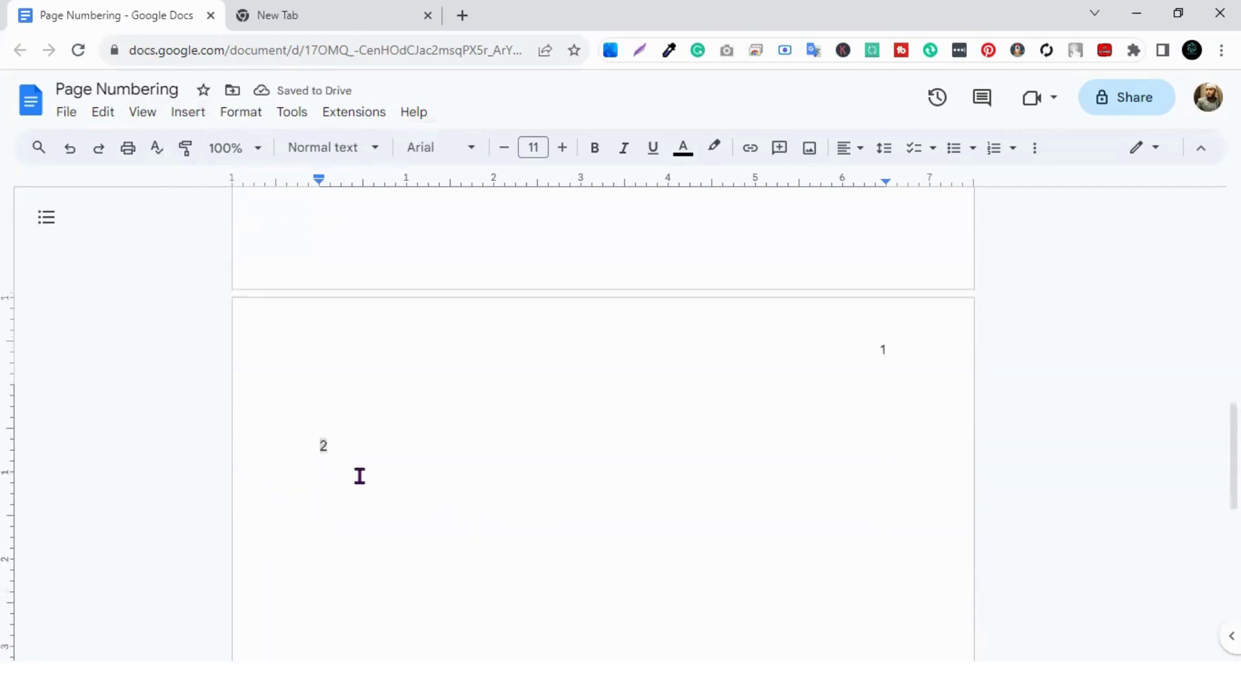
pyautogui.scroll(-5, 357, 487)
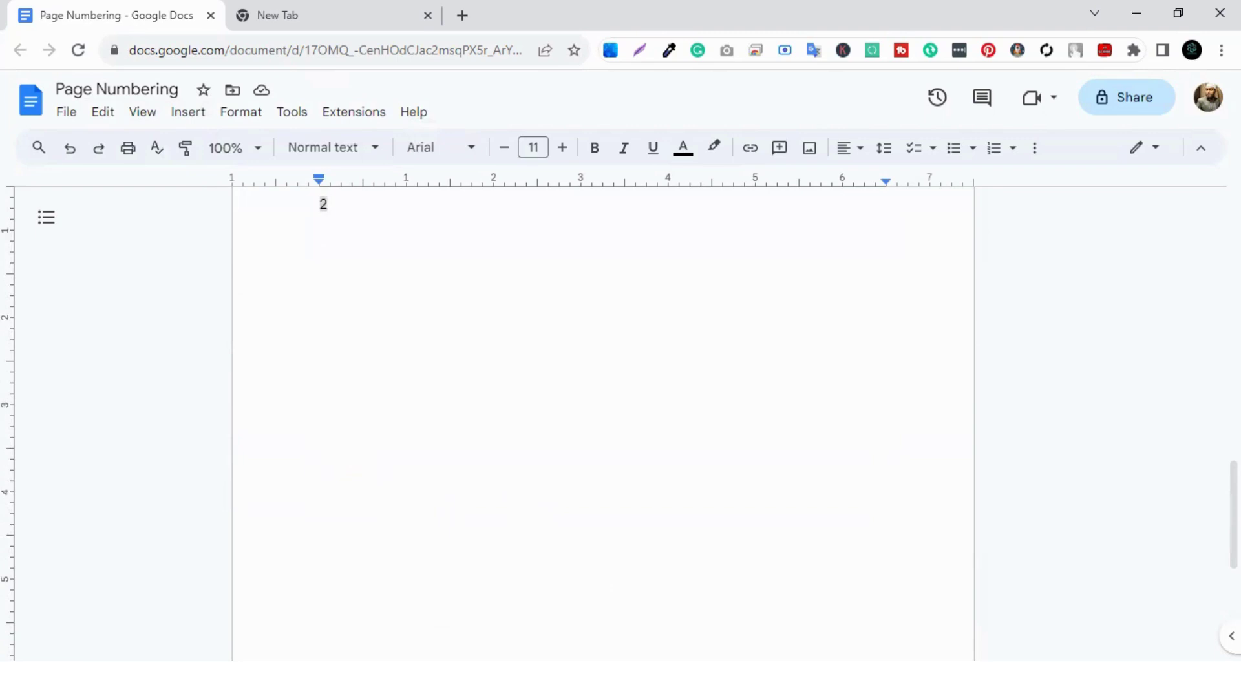
pyautogui.click(188, 115)
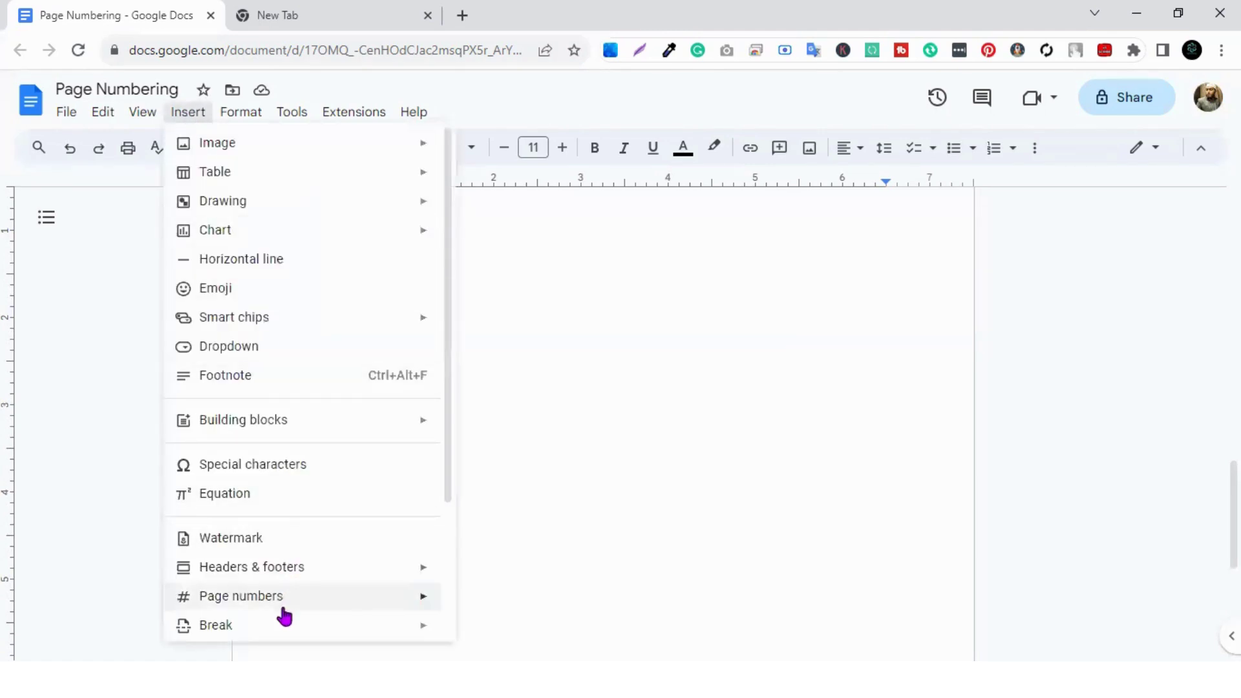
pyautogui.click(521, 599)
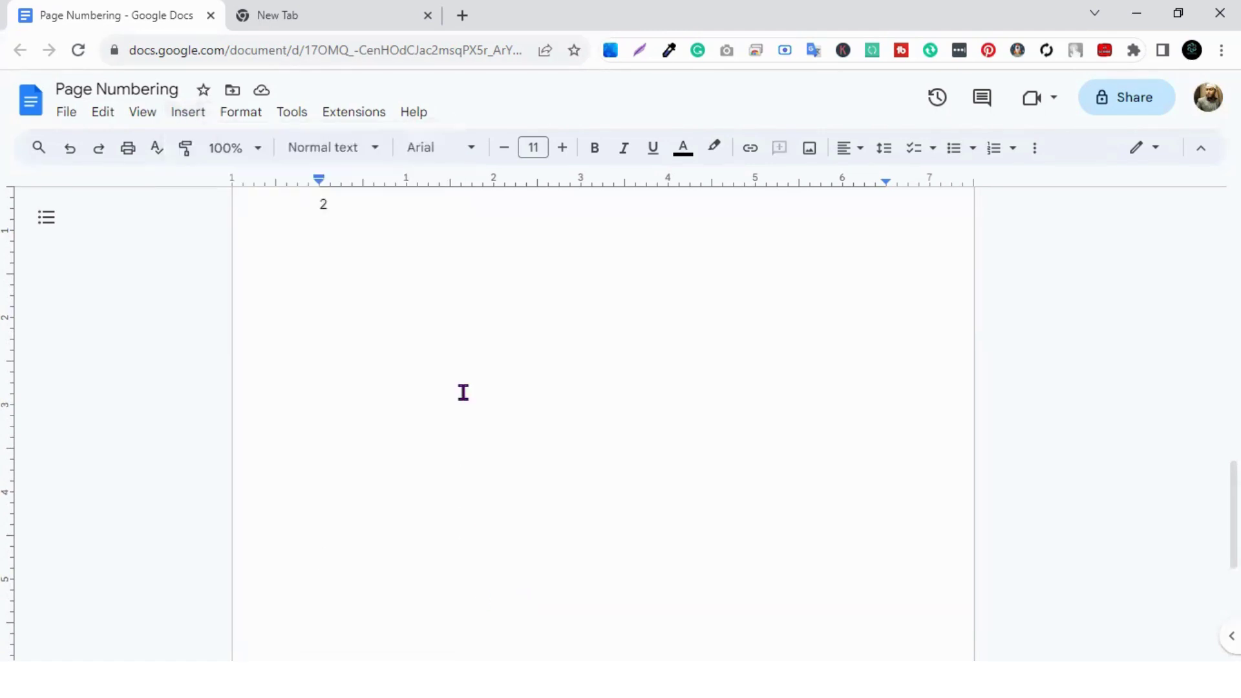
pyautogui.scroll(3, 410, 263)
pyautogui.click(356, 396)
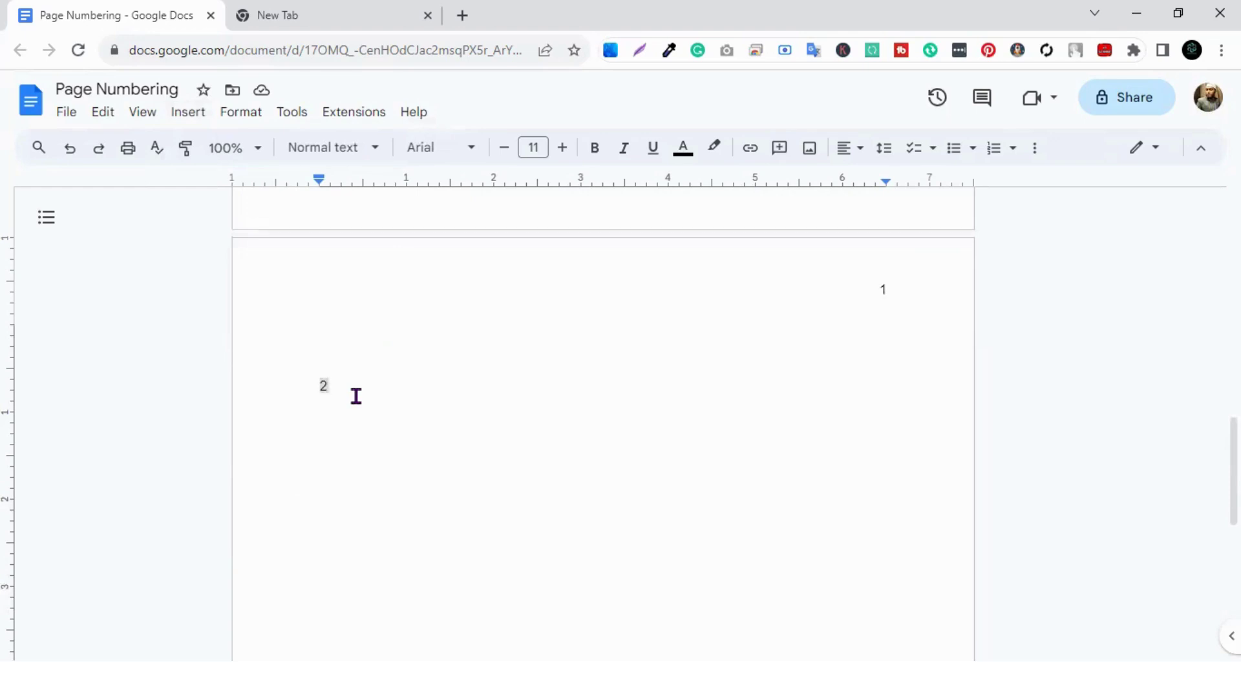